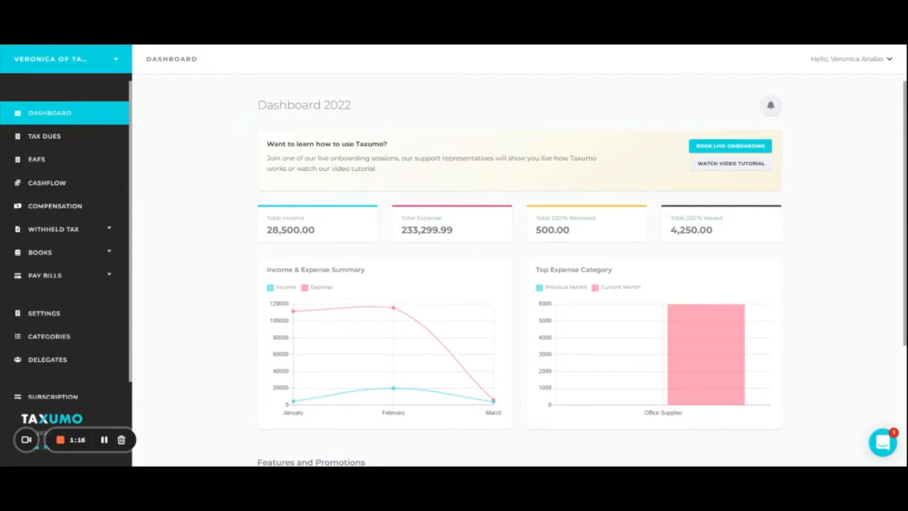
Open the tax dues and go to the Annual Income - 1701 filing among the income tax returns.
{"action": "left_click", "coordinate": [44, 136]}
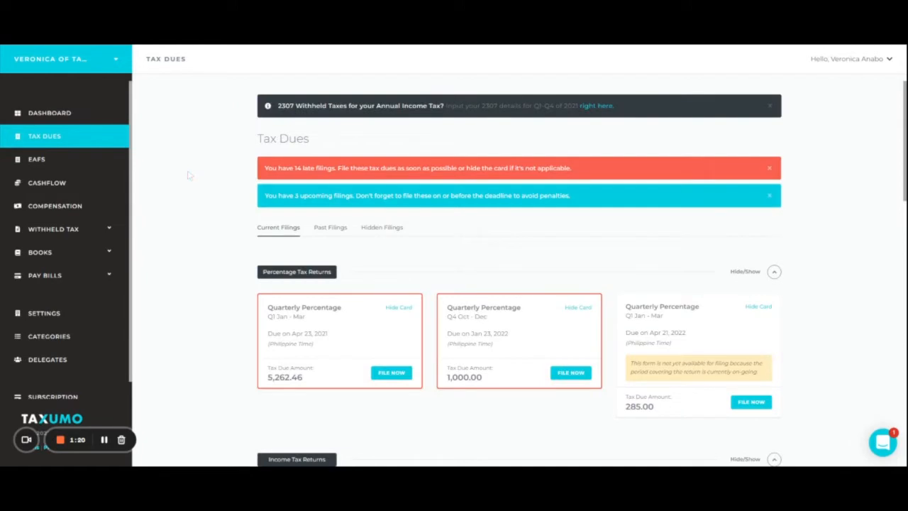
{"action": "scroll", "coordinate": [189, 175], "scroll_direction": "down", "scroll_amount": 4}
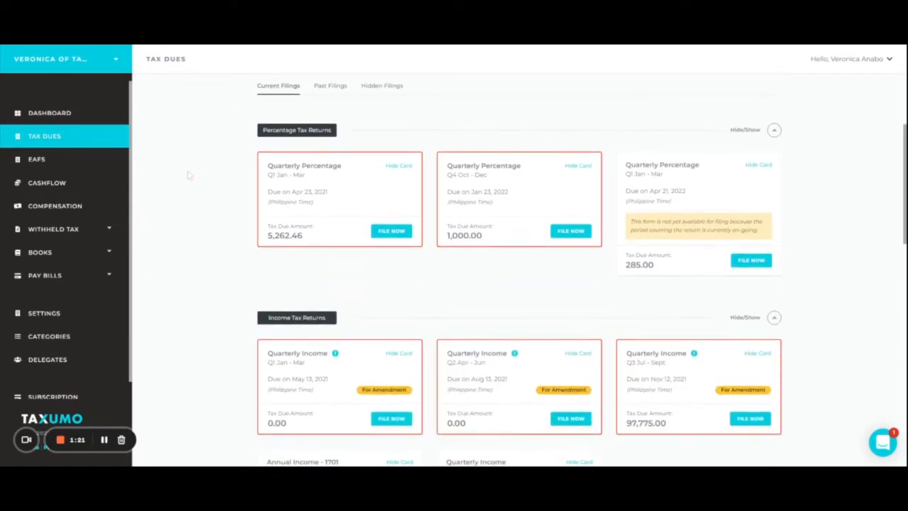
{"action": "scroll", "coordinate": [189, 175], "scroll_direction": "down", "scroll_amount": 4}
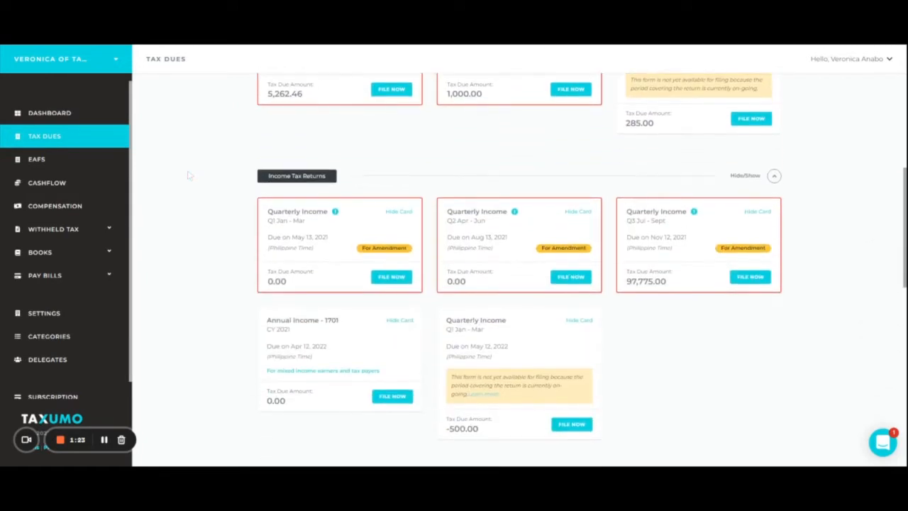
{"action": "scroll", "coordinate": [189, 175], "scroll_direction": "down", "scroll_amount": 2}
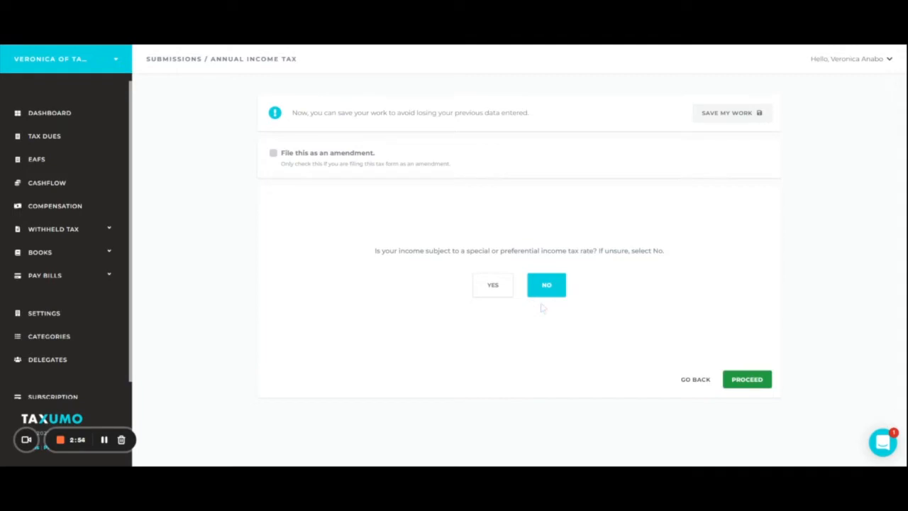
Submit No for the special or preferential income tax rate and No for reporting any NOLCO.
{"action": "left_click", "coordinate": [746, 381]}
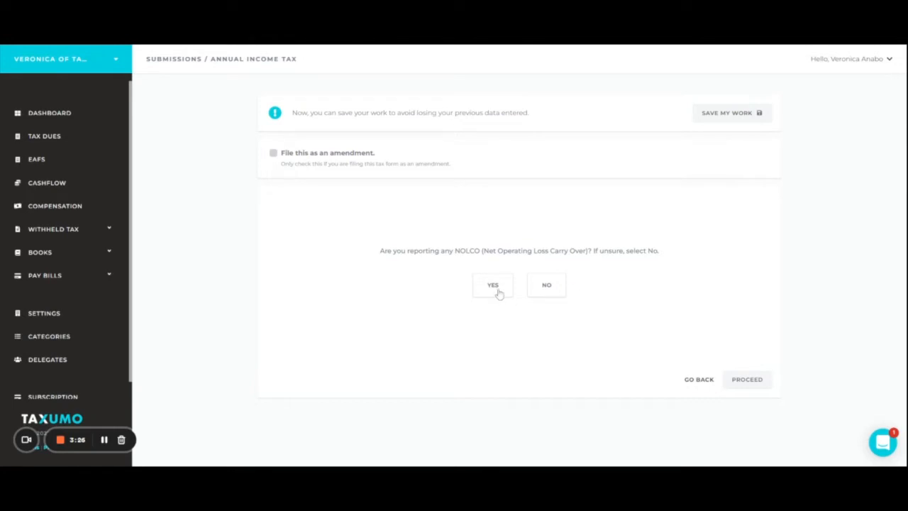
{"action": "left_click", "coordinate": [559, 293]}
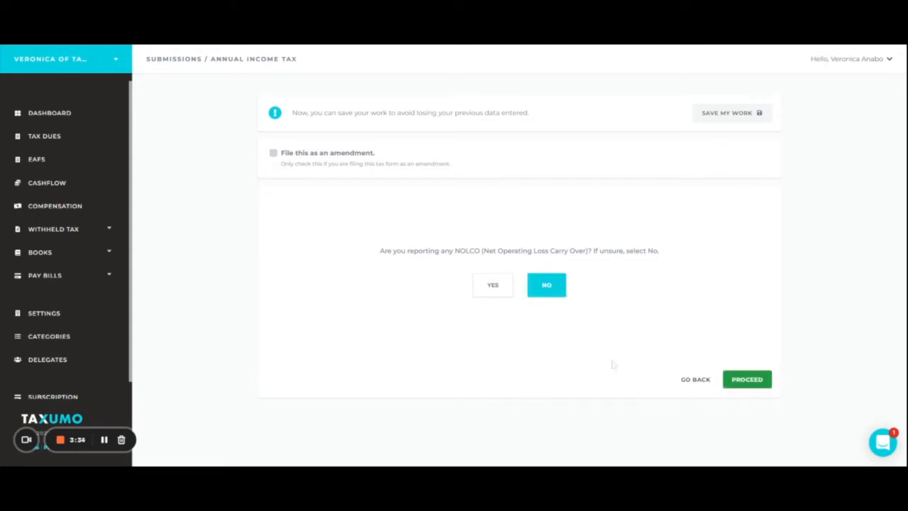
{"action": "left_click", "coordinate": [746, 381]}
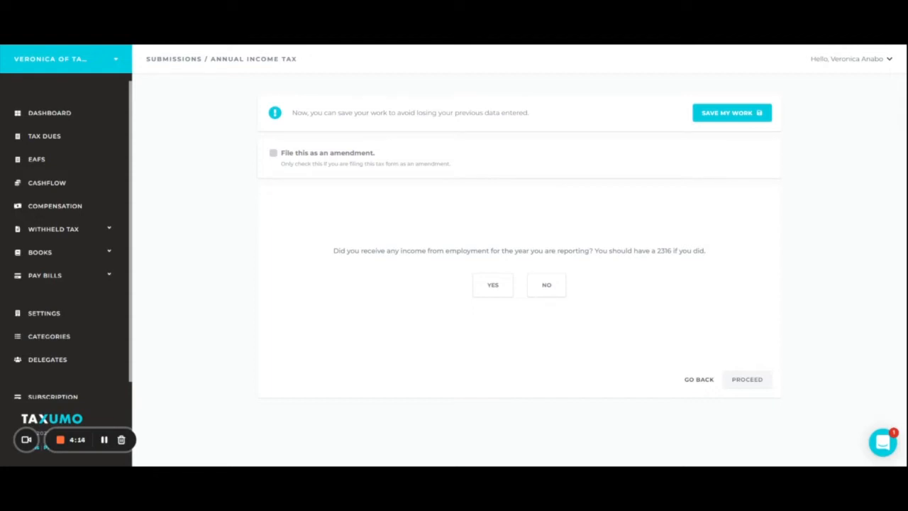
Answer Yes to having received employment income for the year and start filling up the schedules.
{"action": "left_click", "coordinate": [488, 294]}
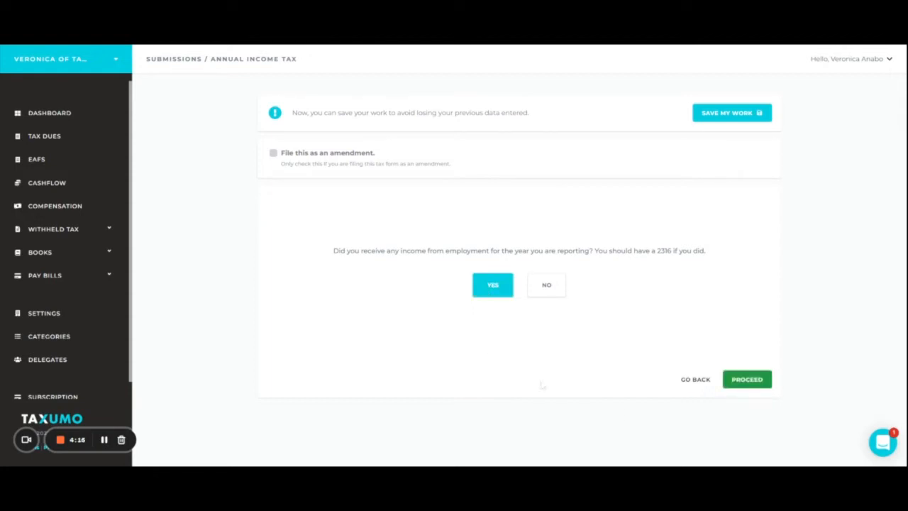
{"action": "left_click", "coordinate": [751, 382]}
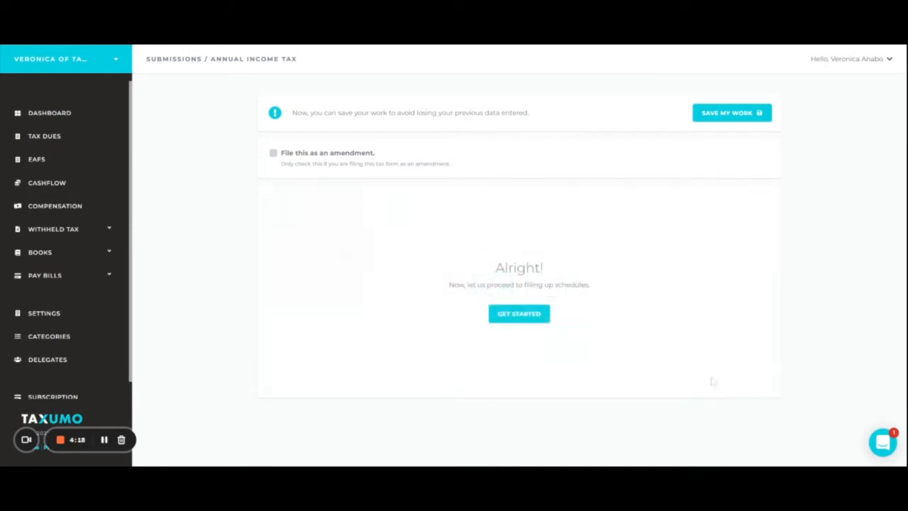
{"action": "left_click", "coordinate": [523, 319]}
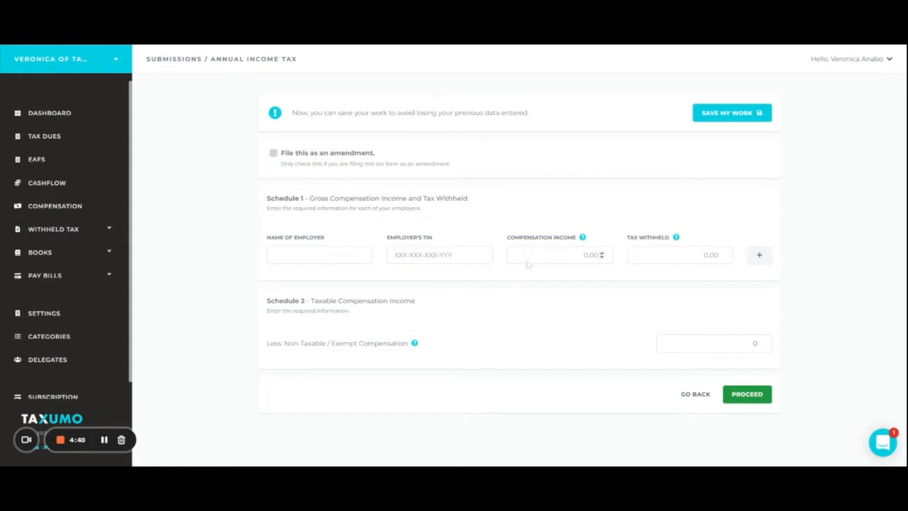
Add Employer A to Schedule 1 with the employer's TIN, compensation income of 50000 and tax withheld of 25000.
{"action": "left_click", "coordinate": [305, 260]}
{"action": "type", "text": "Employer"}
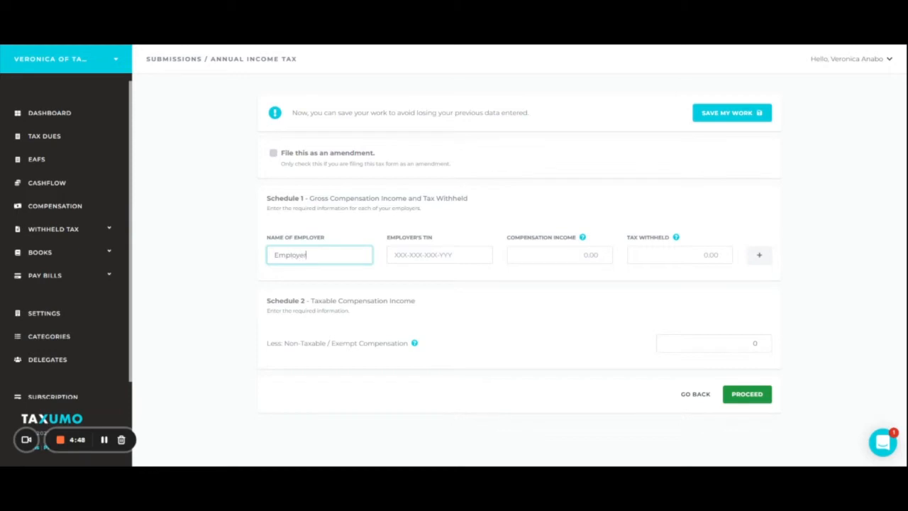
{"action": "type", "text": "A"}
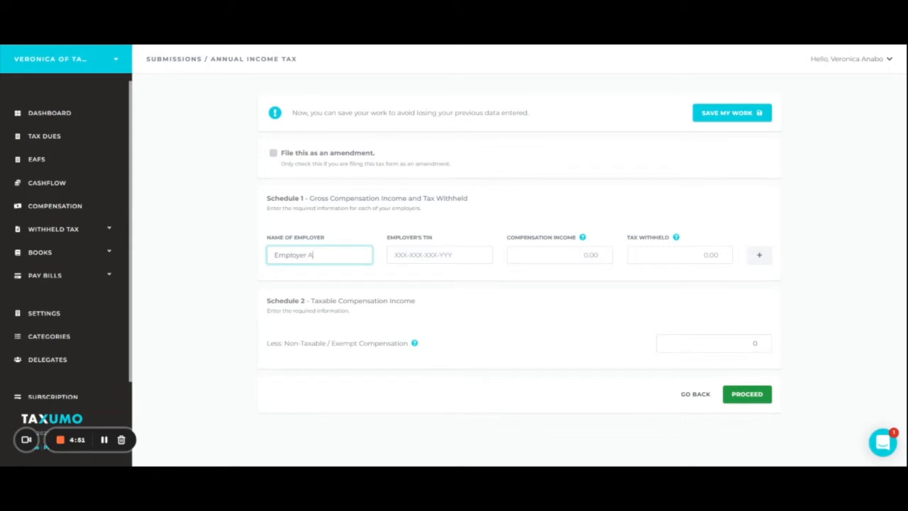
{"action": "key", "text": "Tab"}
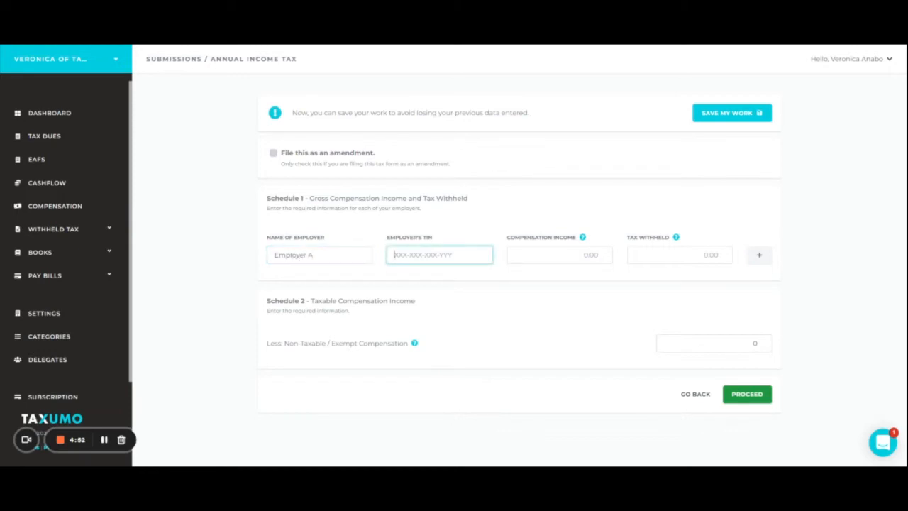
{"action": "type", "text": "000-000-000-000"}
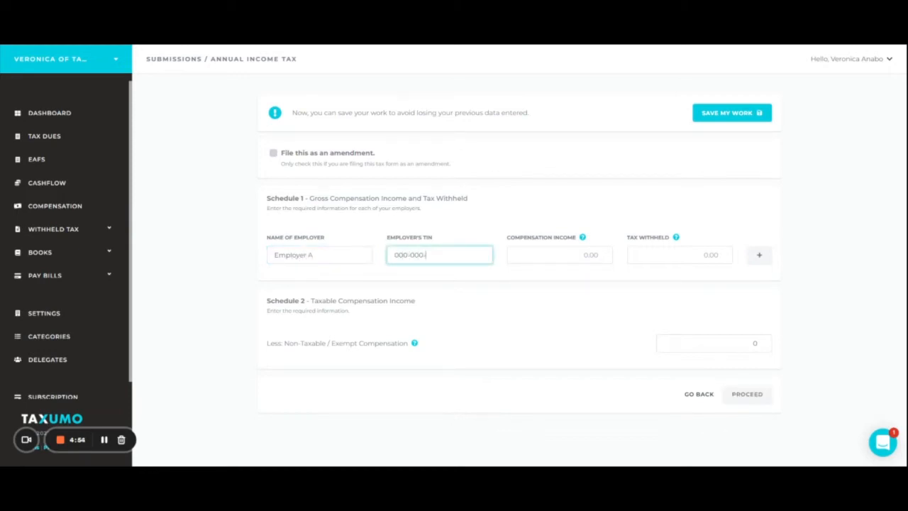
{"action": "key", "text": "Tab"}
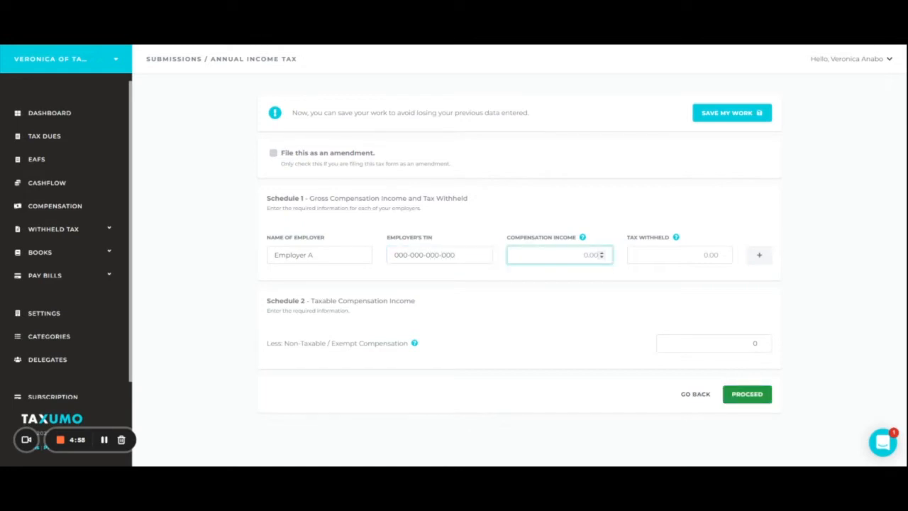
{"action": "type", "text": "50000"}
{"action": "key", "text": "Tab"}
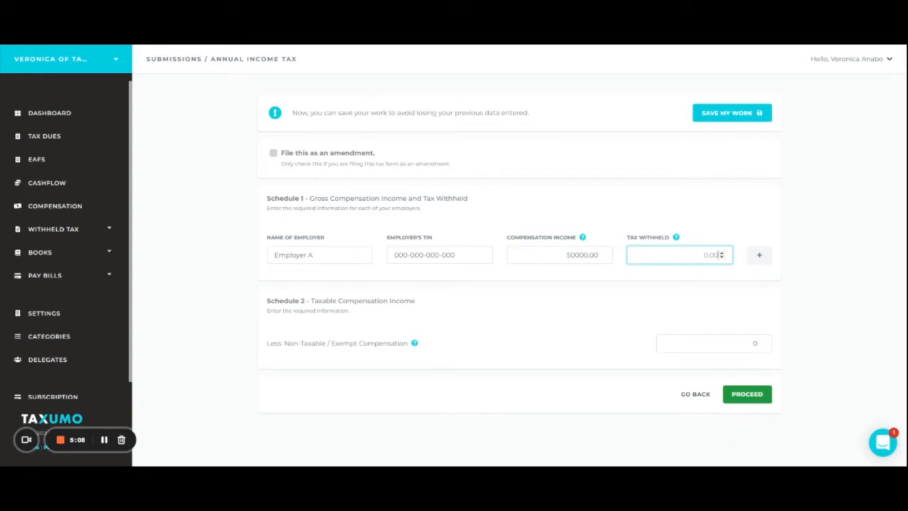
{"action": "type", "text": "25000.00"}
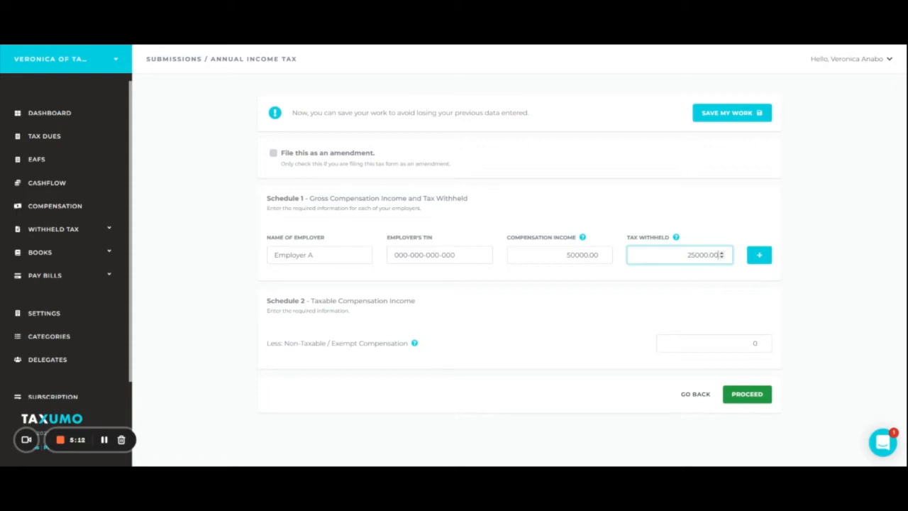
{"action": "left_click", "coordinate": [760, 258]}
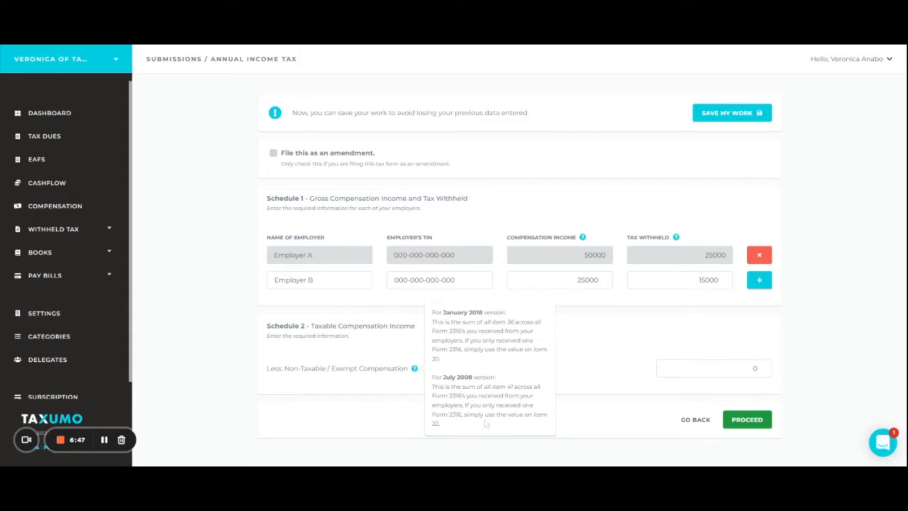
Review the non-taxable compensation and the Schedule 3 business income fields, and proceed to the Schedule 4 itemized deductions.
{"action": "left_click", "coordinate": [689, 376]}
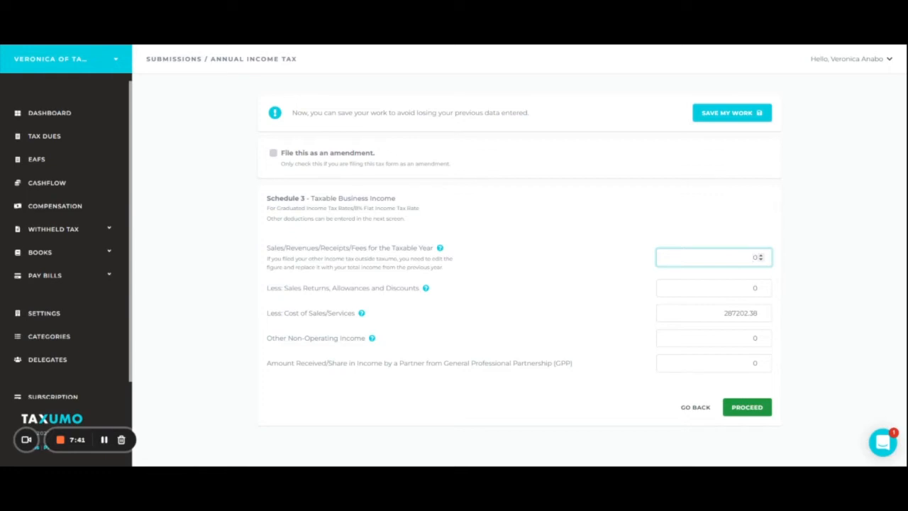
{"action": "left_click", "coordinate": [742, 294]}
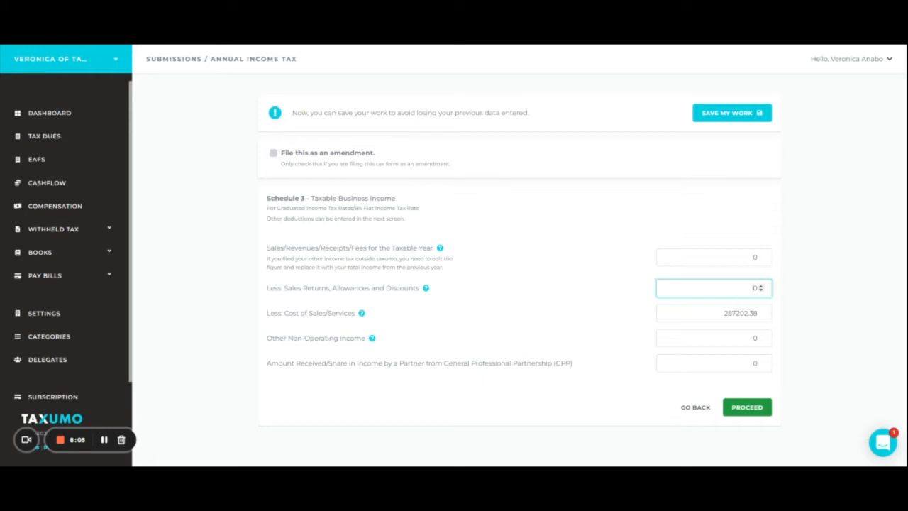
{"action": "left_click", "coordinate": [722, 320]}
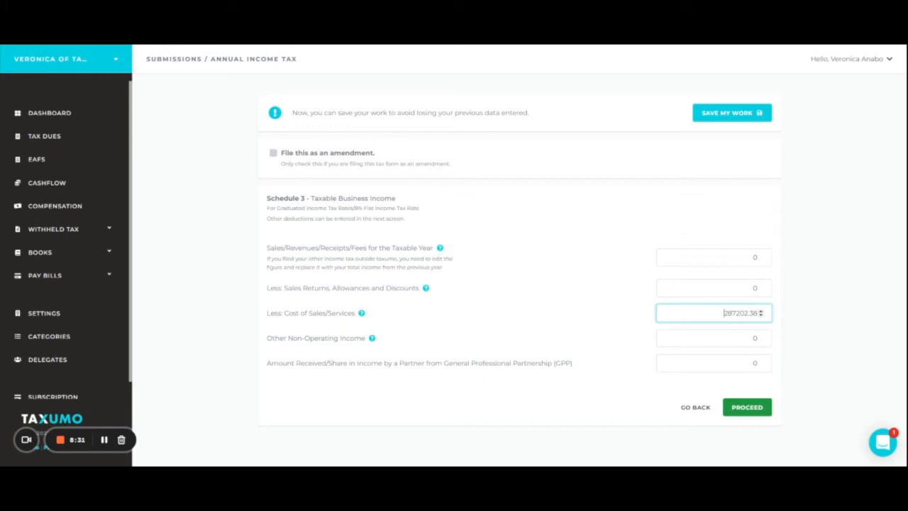
{"action": "left_click", "coordinate": [726, 341]}
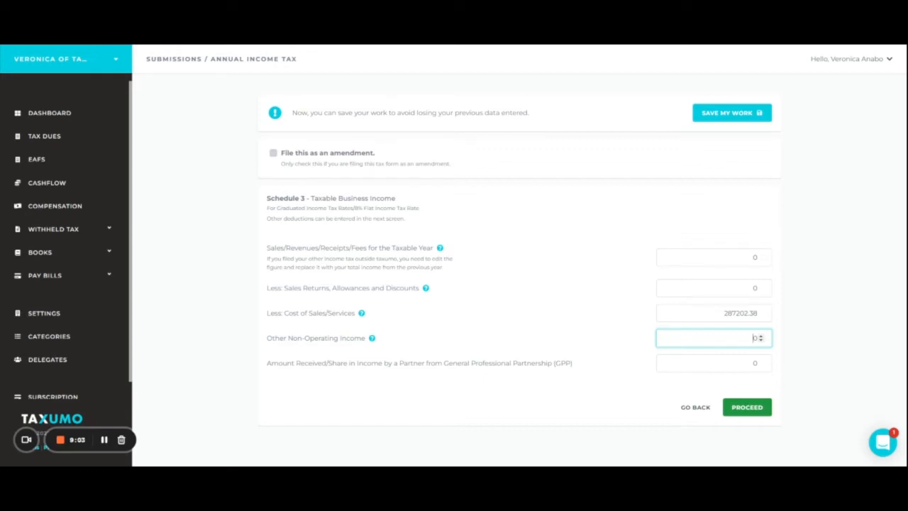
{"action": "left_click", "coordinate": [709, 367]}
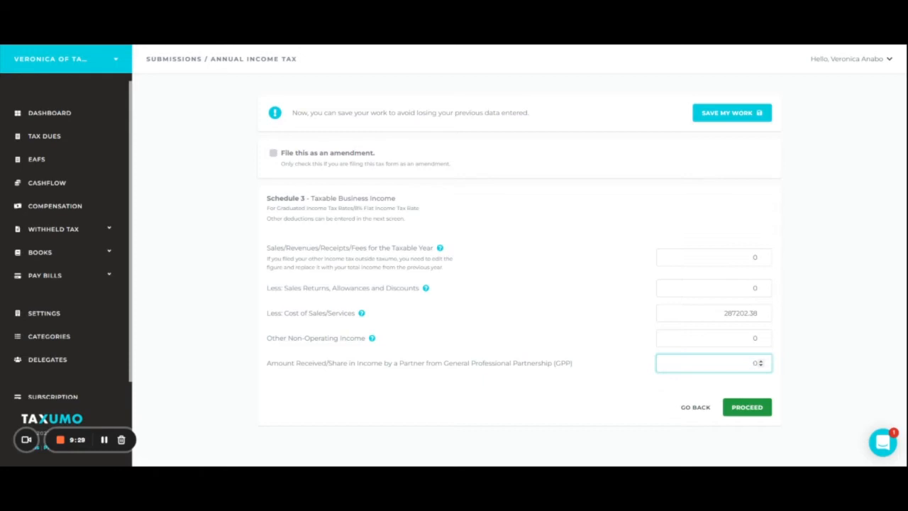
{"action": "left_click", "coordinate": [747, 407]}
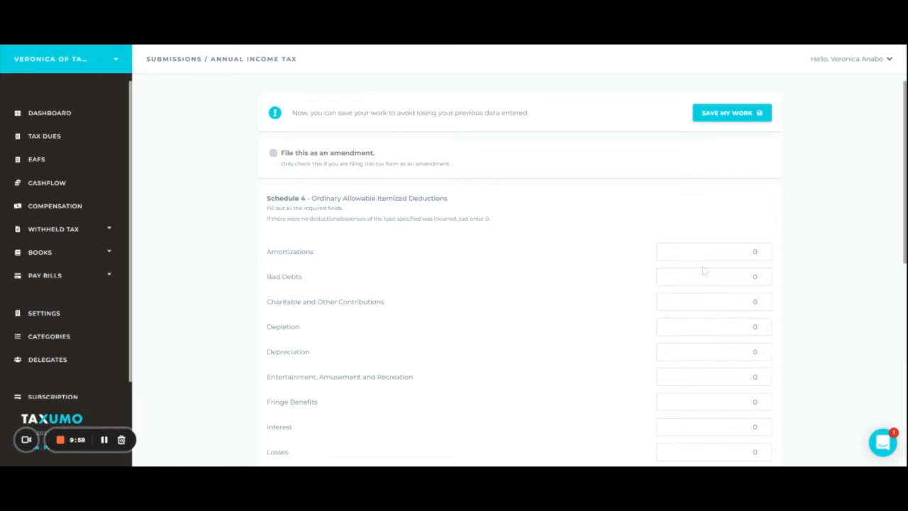
Review the Schedule 4 itemized deduction fields from Bad Debts through Entertainment, Amusement and Recreation.
{"action": "left_click", "coordinate": [721, 279]}
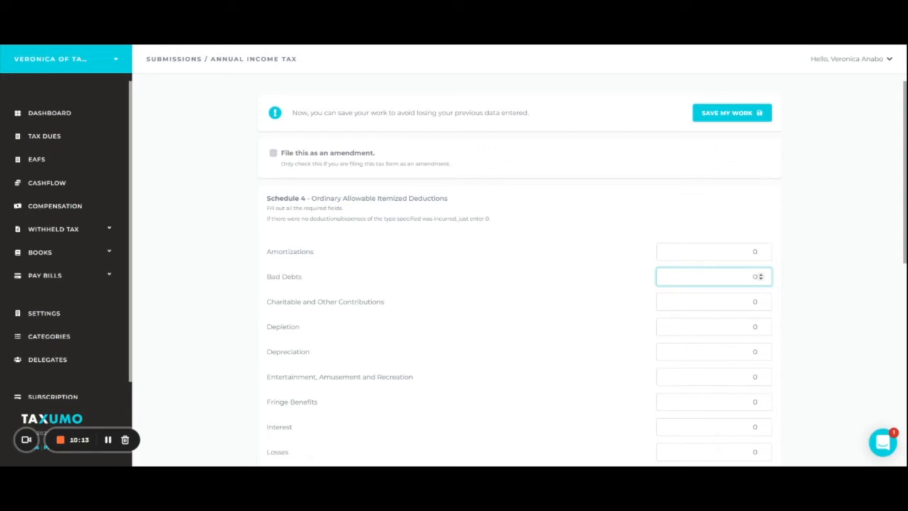
{"action": "left_click", "coordinate": [724, 310]}
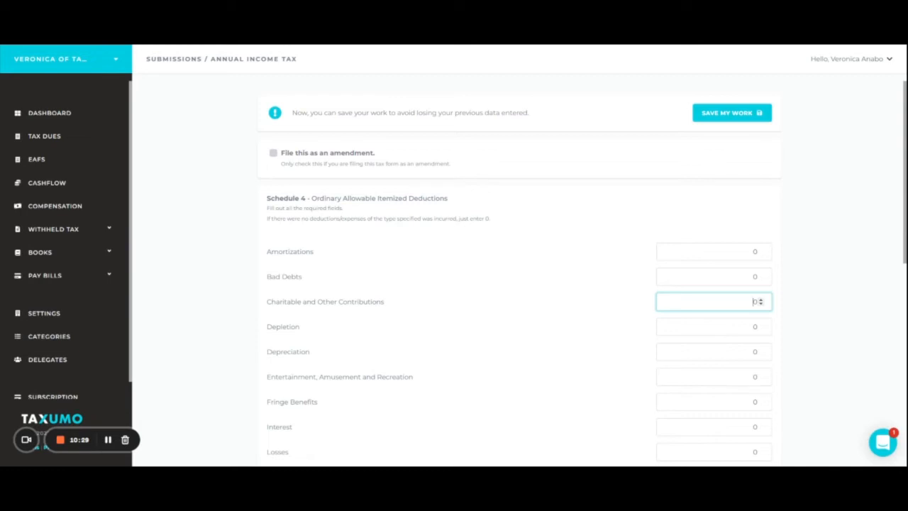
{"action": "left_click", "coordinate": [718, 330]}
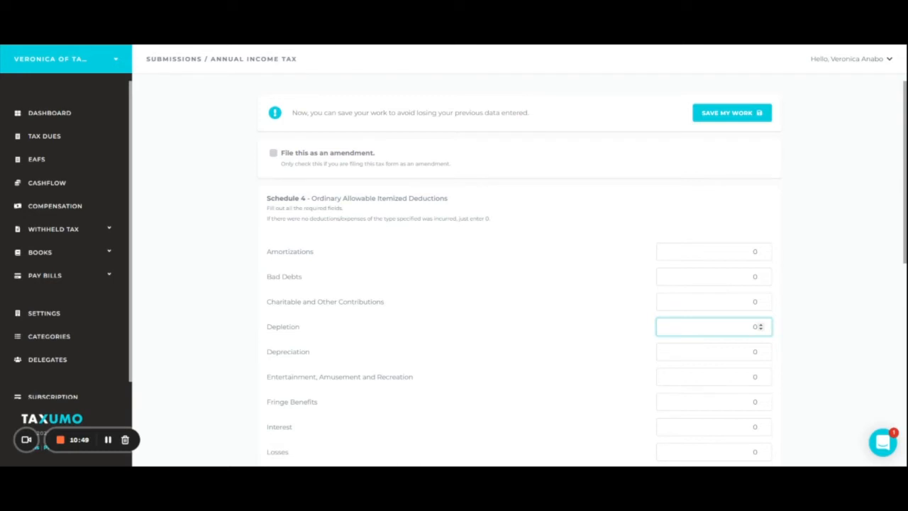
{"action": "left_click", "coordinate": [702, 354]}
{"action": "left_click", "coordinate": [698, 378]}
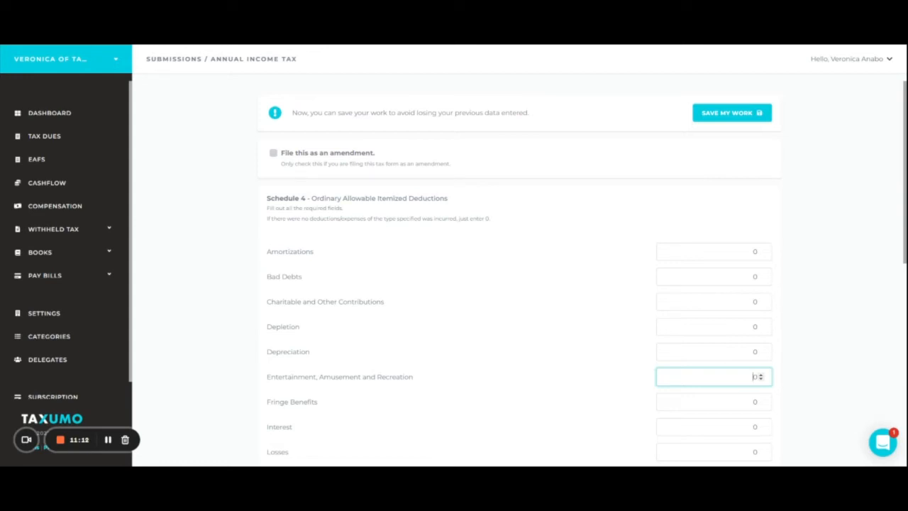
Review the Schedule 4 deduction fields from Fringe Benefits through Research and Development, including Rental.
{"action": "scroll", "coordinate": [697, 378], "scroll_direction": "down", "scroll_amount": 2}
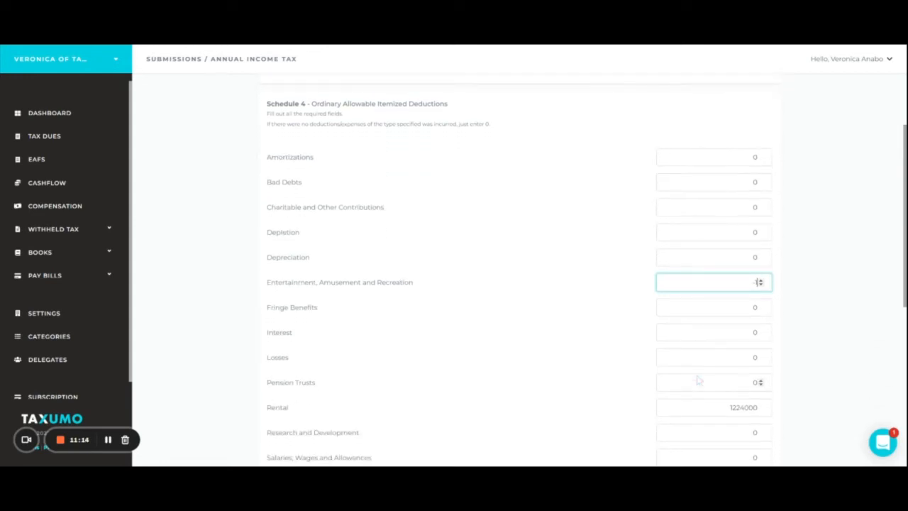
{"action": "scroll", "coordinate": [697, 381], "scroll_direction": "down", "scroll_amount": 1}
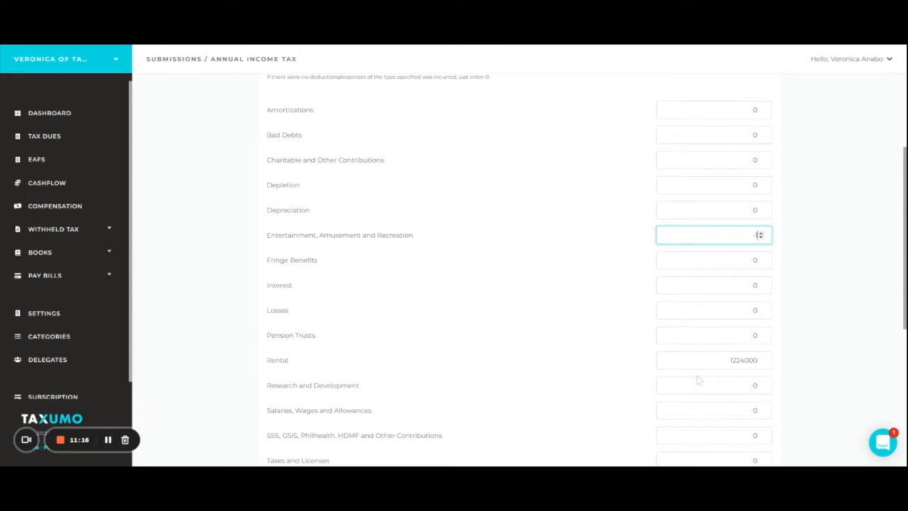
{"action": "scroll", "coordinate": [697, 380], "scroll_direction": "down", "scroll_amount": 2}
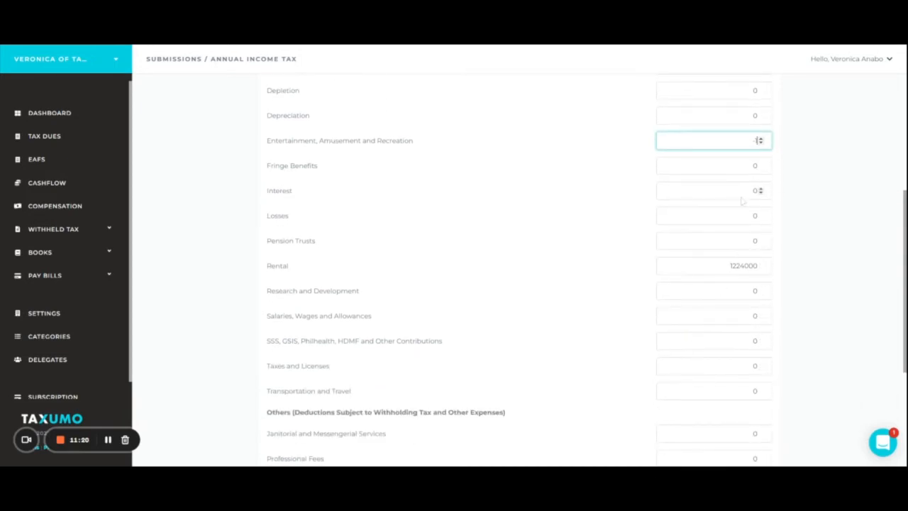
{"action": "left_click", "coordinate": [745, 168]}
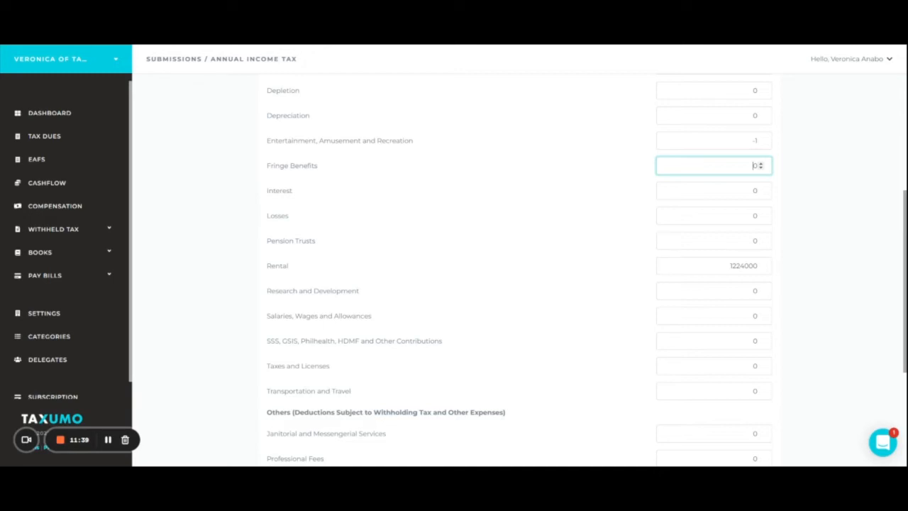
{"action": "left_click", "coordinate": [739, 198]}
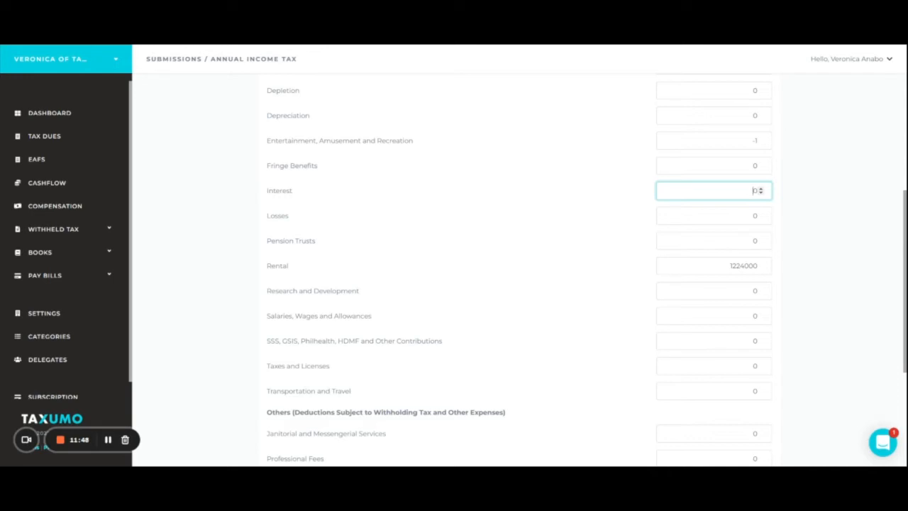
{"action": "left_click", "coordinate": [734, 223]}
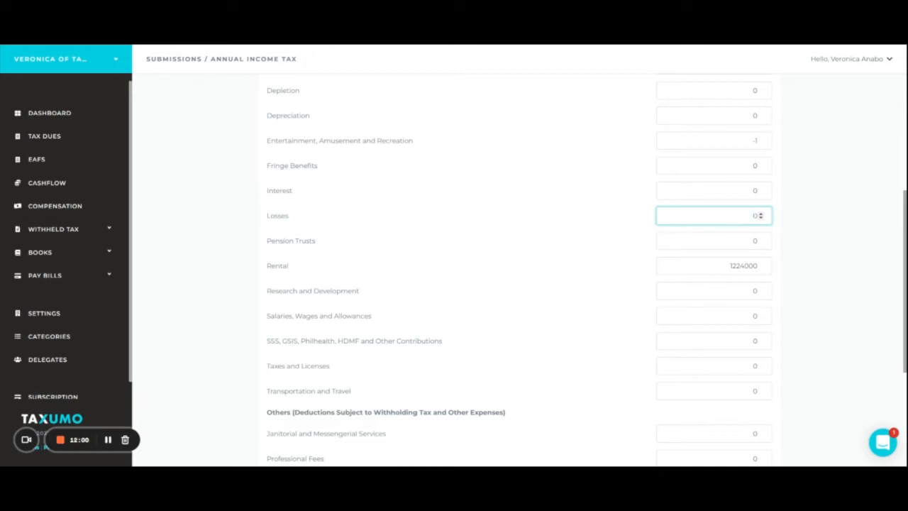
{"action": "left_click", "coordinate": [734, 242]}
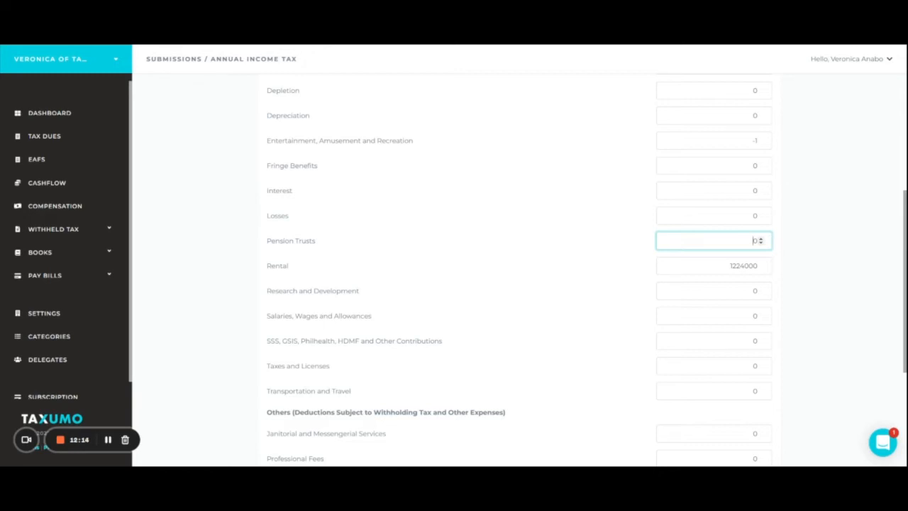
{"action": "left_click", "coordinate": [728, 273]}
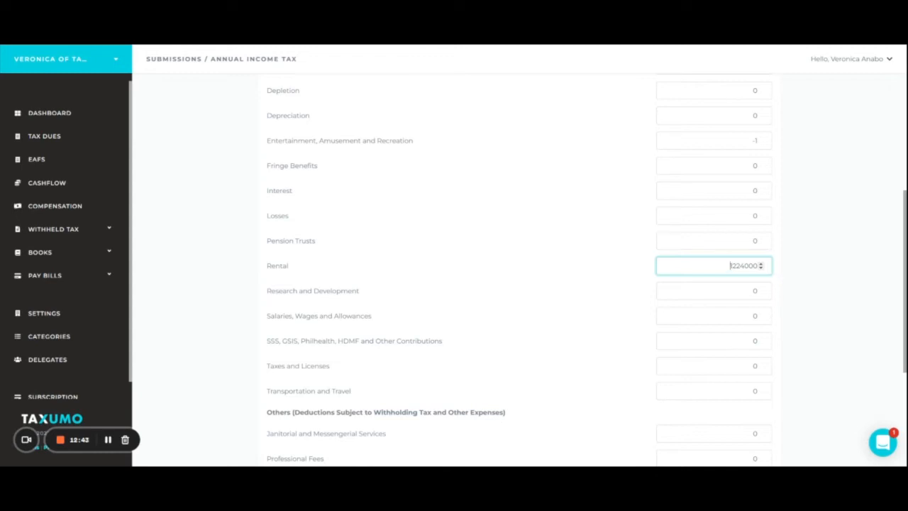
{"action": "left_click", "coordinate": [742, 292]}
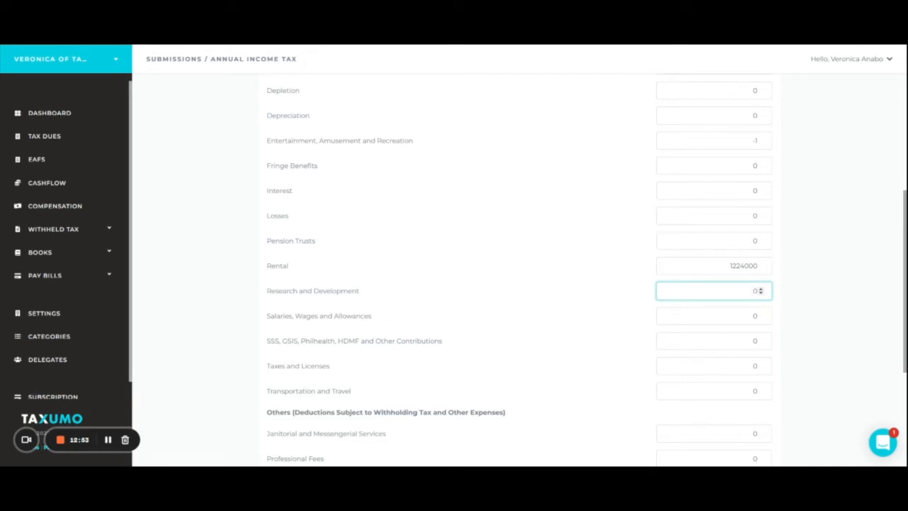
Review the Schedule 4 fields for salaries, government contributions, taxes and licenses, and transportation and travel.
{"action": "scroll", "coordinate": [744, 293], "scroll_direction": "down", "scroll_amount": 2}
{"action": "left_click", "coordinate": [748, 227]}
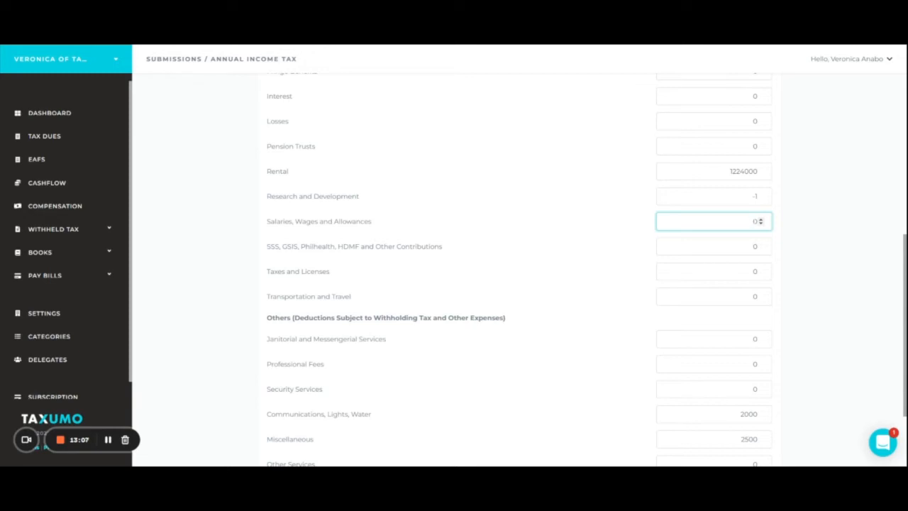
{"action": "left_click", "coordinate": [741, 251]}
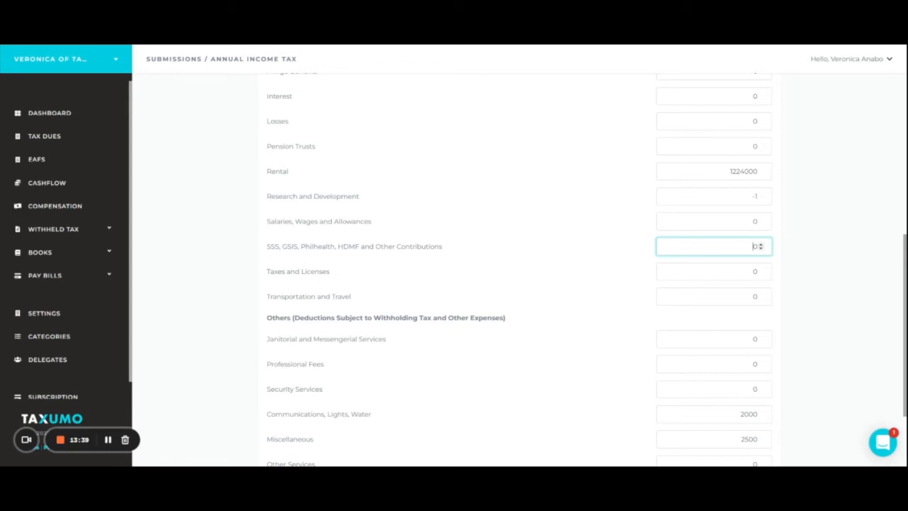
{"action": "left_click", "coordinate": [737, 277]}
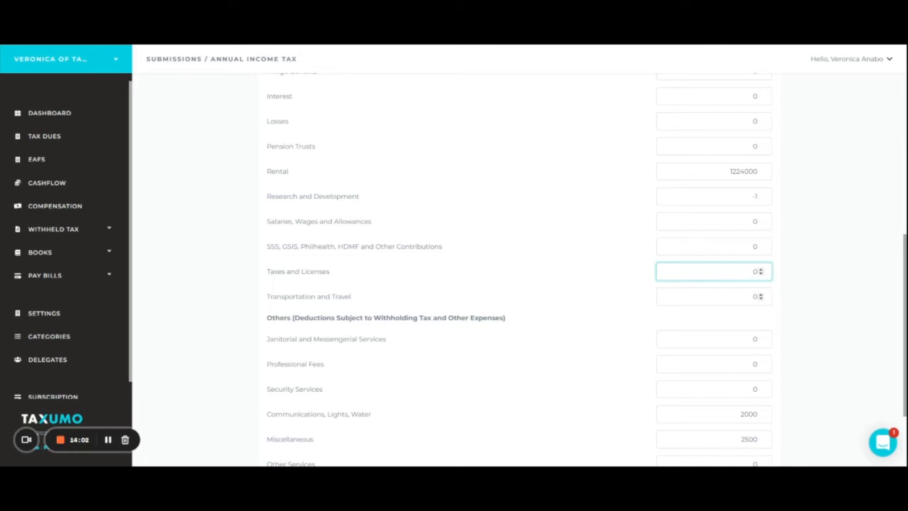
{"action": "left_click", "coordinate": [729, 299]}
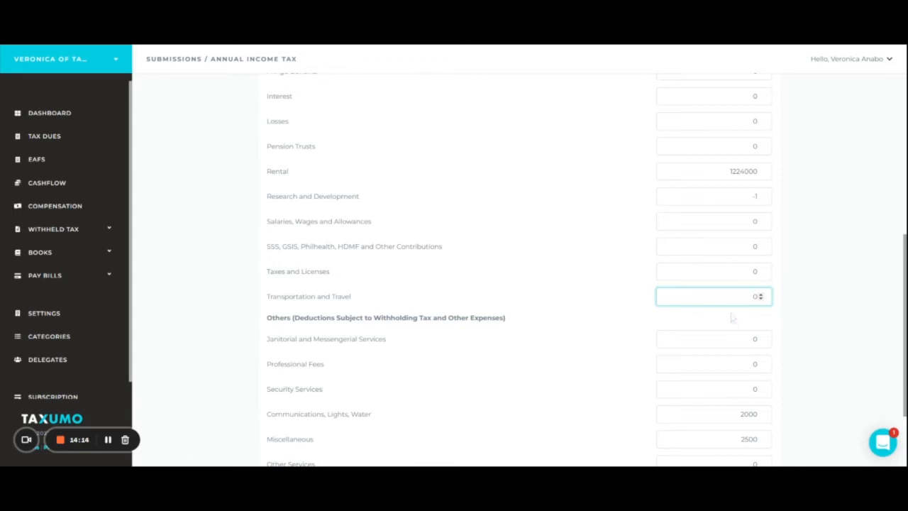
Review the deductions under Others, from Janitorial and Messengerial Services to Other Services, and proceed to Schedule 5.
{"action": "scroll", "coordinate": [732, 318], "scroll_direction": "down", "scroll_amount": 2}
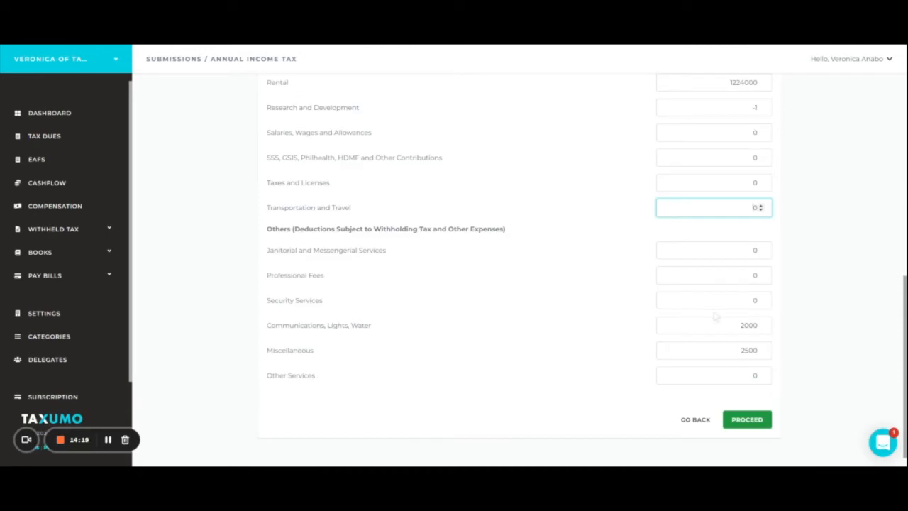
{"action": "left_click", "coordinate": [713, 252]}
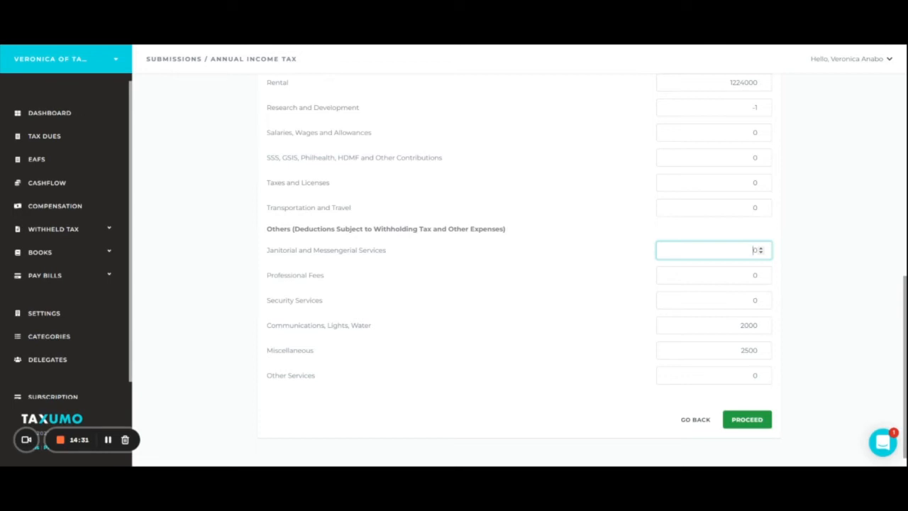
{"action": "left_click", "coordinate": [715, 283]}
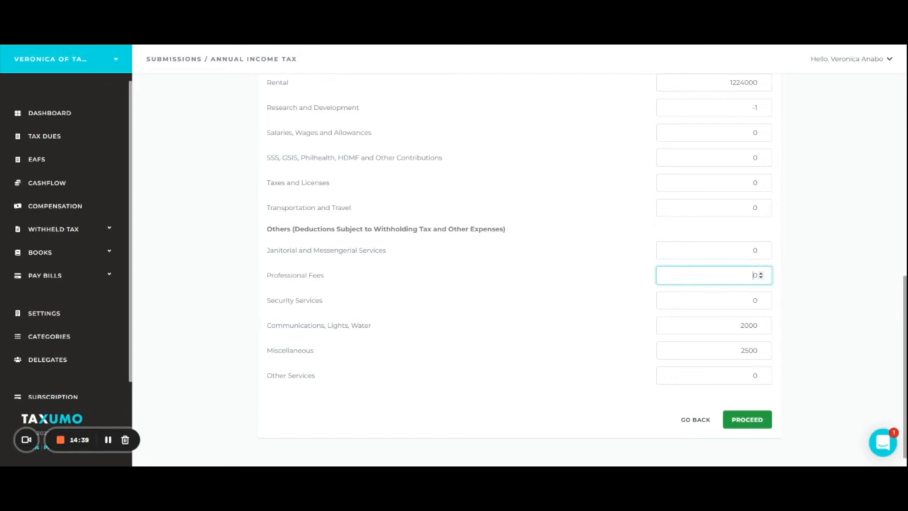
{"action": "left_click", "coordinate": [708, 305]}
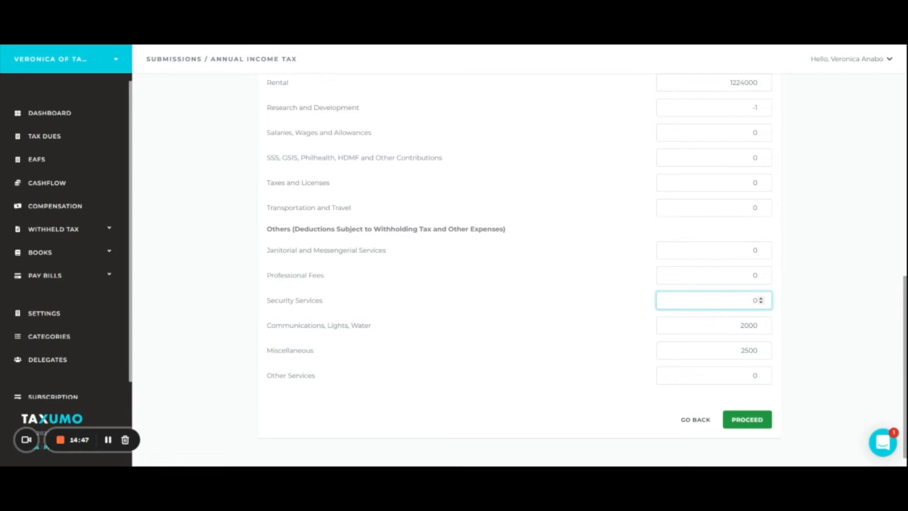
{"action": "left_click", "coordinate": [698, 331]}
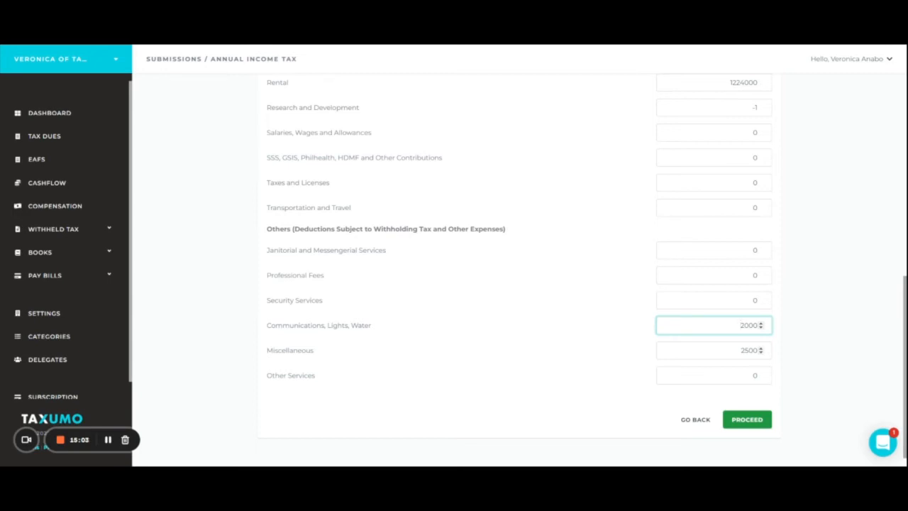
{"action": "left_click", "coordinate": [685, 349]}
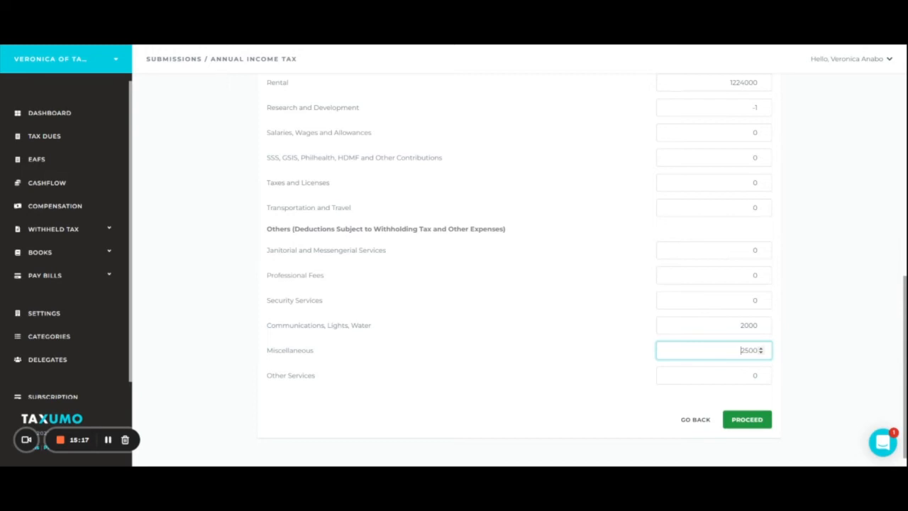
{"action": "left_click", "coordinate": [692, 377]}
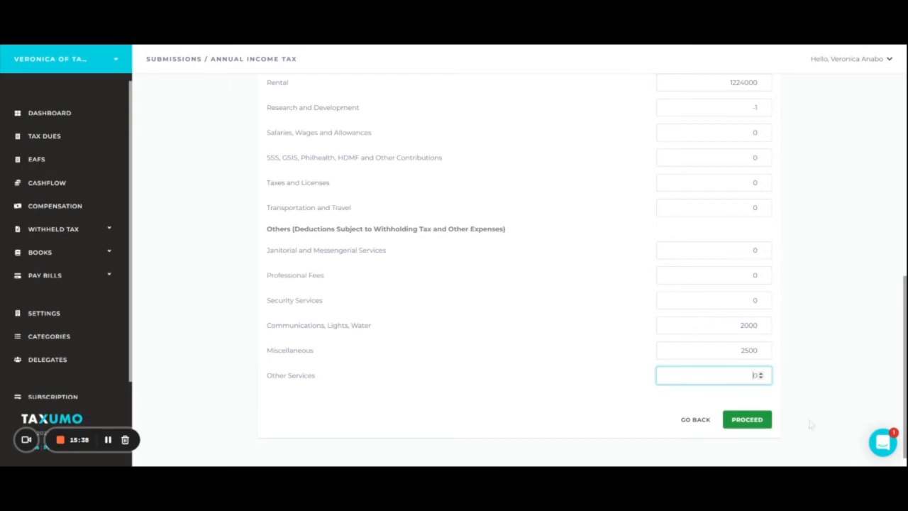
{"action": "left_click", "coordinate": [744, 420]}
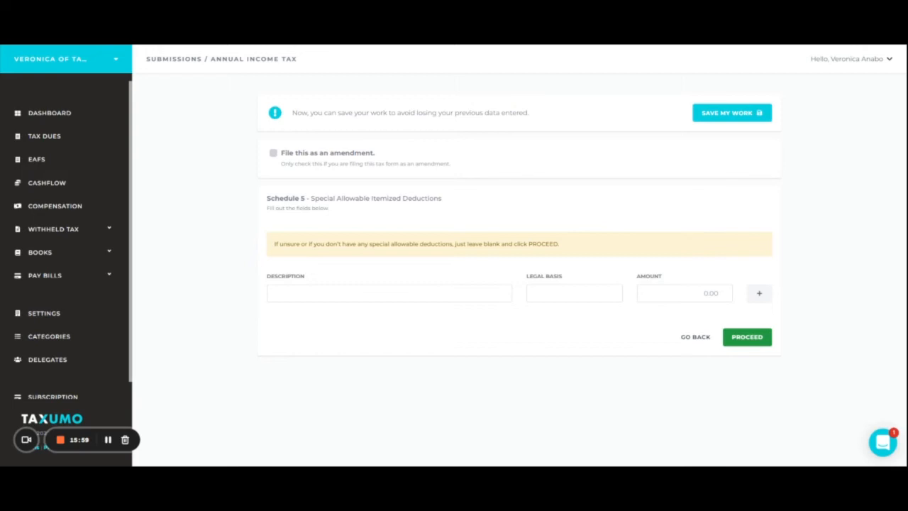
Leave the Schedule 5 special deduction's description, legal basis and amount blank and proceed to the income tax summary and tax credits.
{"action": "left_click", "coordinate": [410, 300]}
{"action": "left_click", "coordinate": [571, 300]}
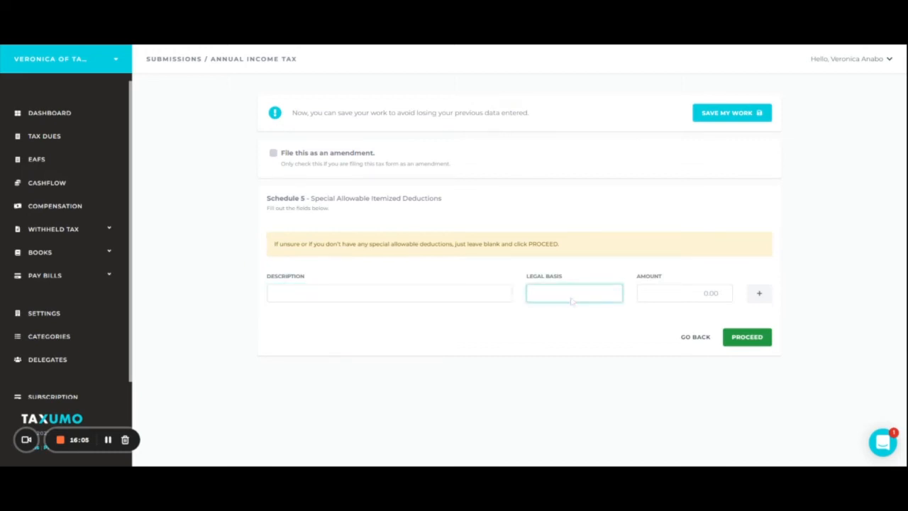
{"action": "left_click", "coordinate": [667, 298]}
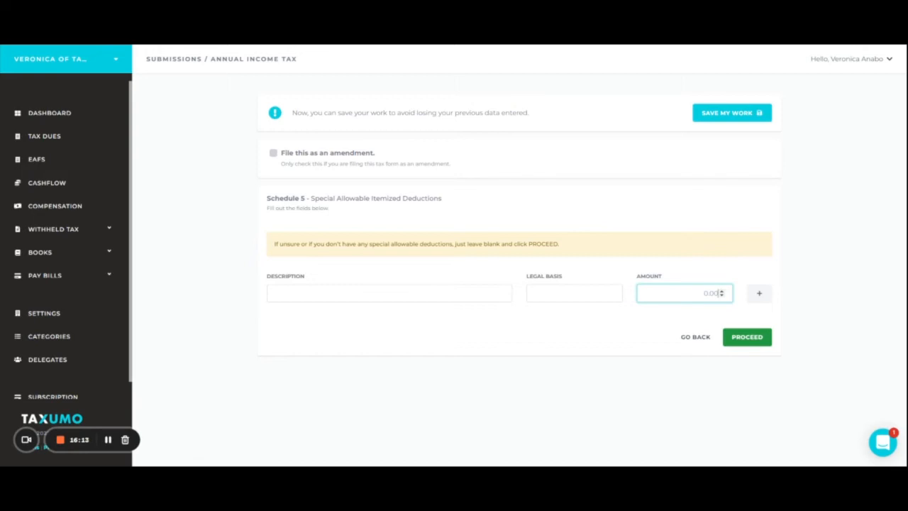
{"action": "left_click", "coordinate": [746, 337]}
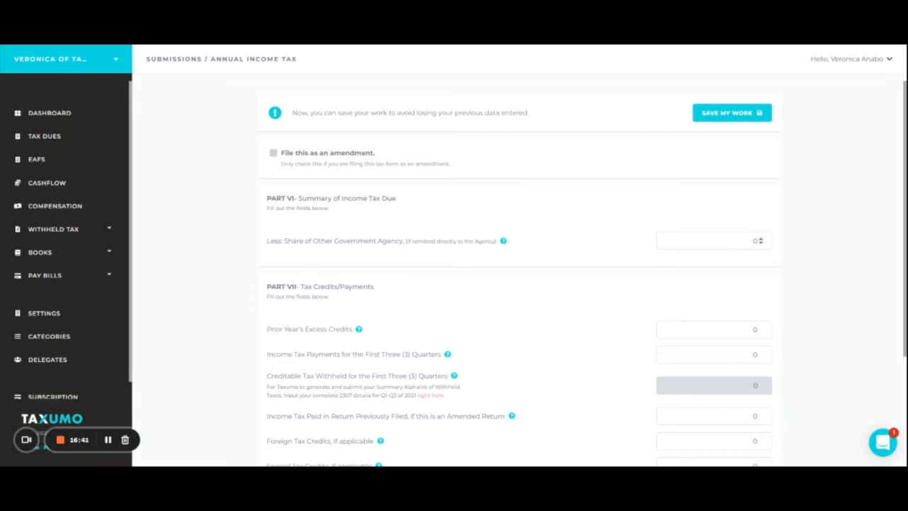
Review the Part VII fields for prior year's excess credits and first three quarters' payments, and expand Withheld Tax to show Issued and Received.
{"action": "scroll", "coordinate": [637, 307], "scroll_direction": "down", "scroll_amount": 3}
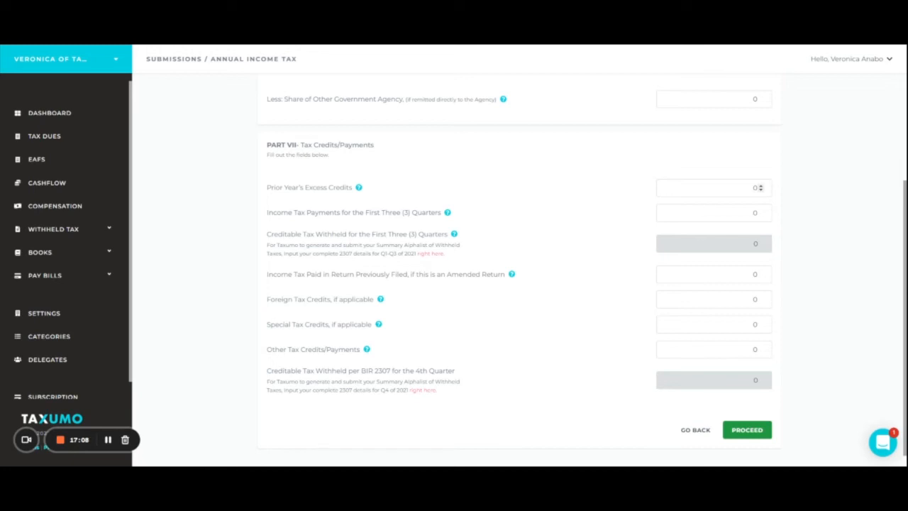
{"action": "left_click", "coordinate": [673, 193]}
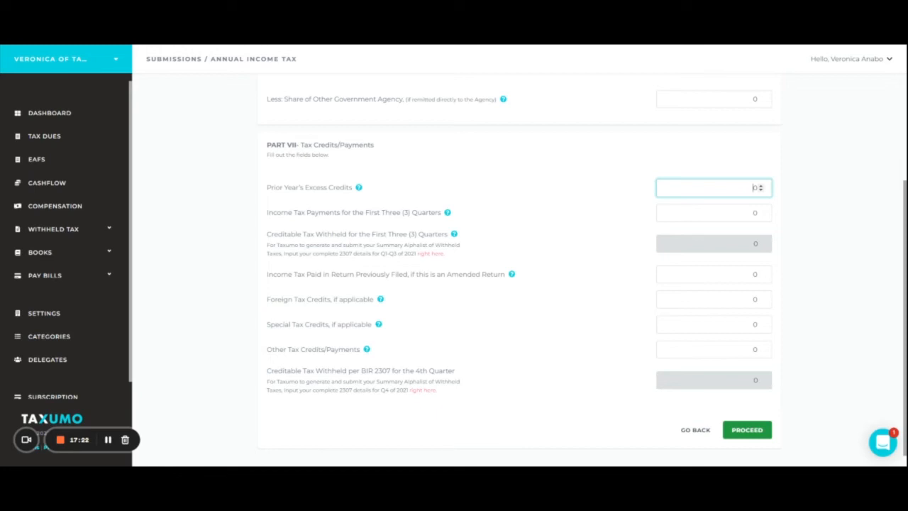
{"action": "left_click", "coordinate": [692, 215]}
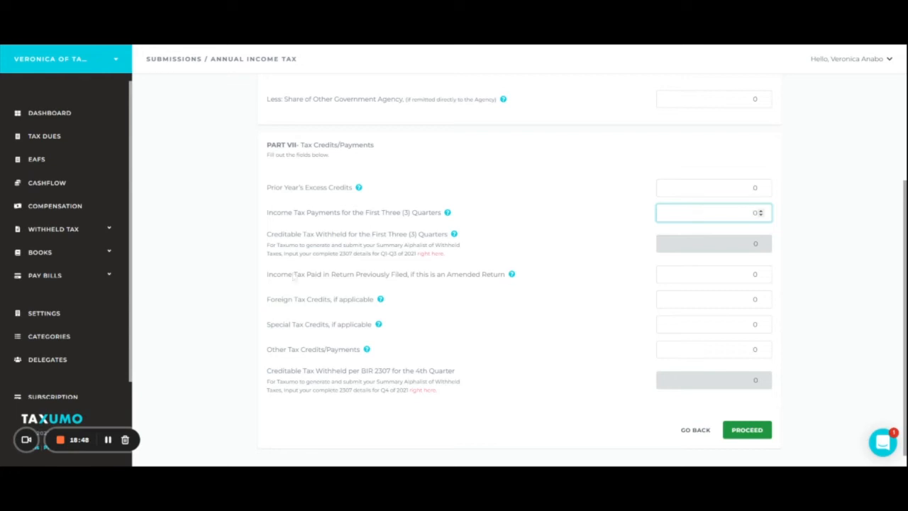
{"action": "left_click", "coordinate": [59, 234]}
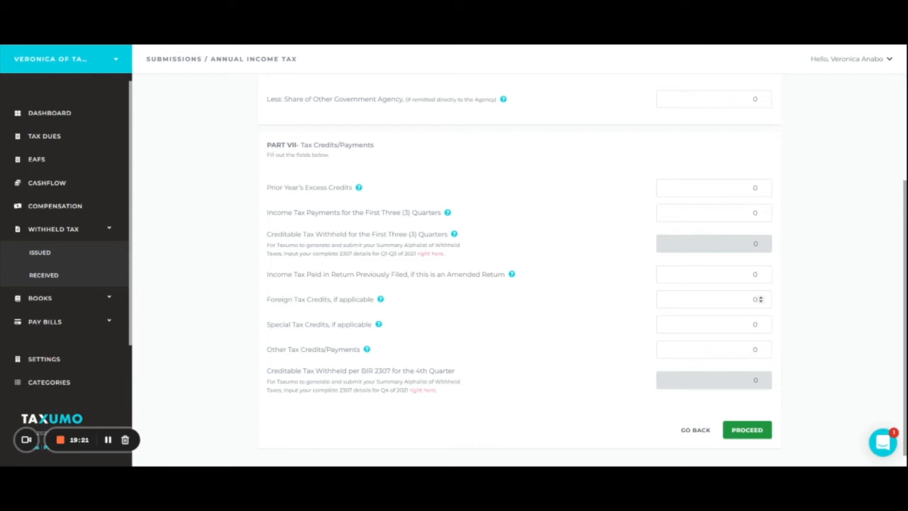
Set Special Tax Credits to -1, leave the other tax credits at 0, and proceed through the Part IX reconciliation.
{"action": "left_click", "coordinate": [675, 276]}
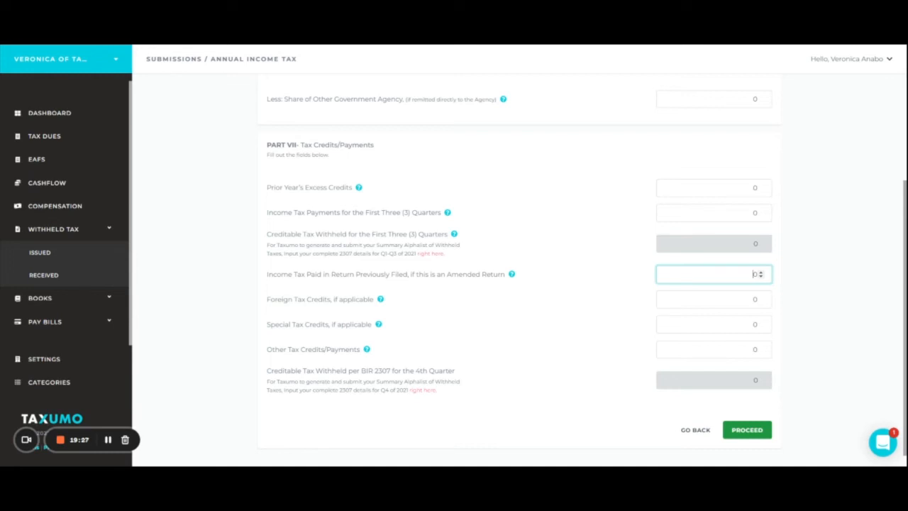
{"action": "left_click", "coordinate": [678, 304]}
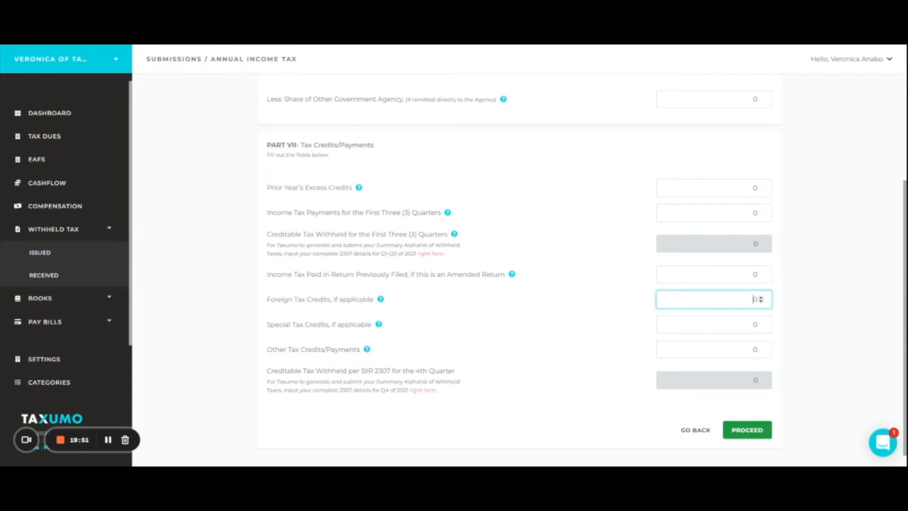
{"action": "left_click", "coordinate": [695, 328]}
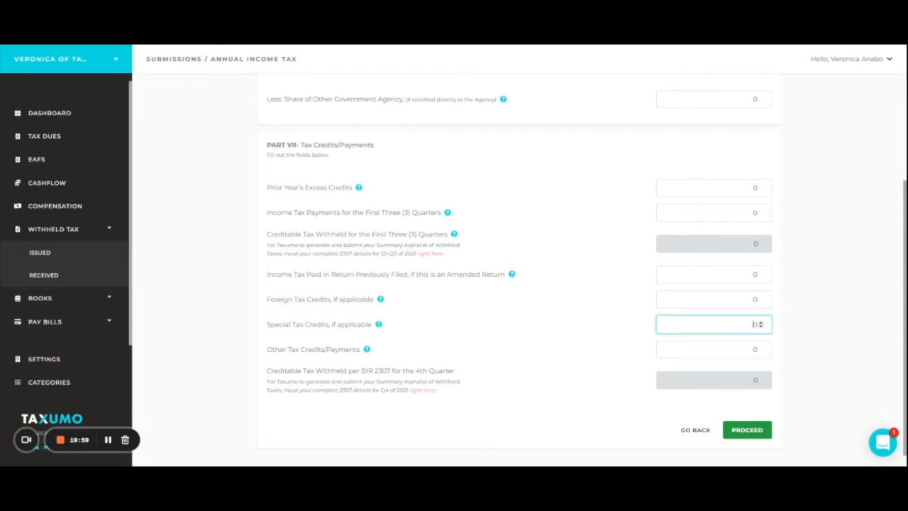
{"action": "scroll", "coordinate": [694, 328], "scroll_direction": "down", "scroll_amount": 1}
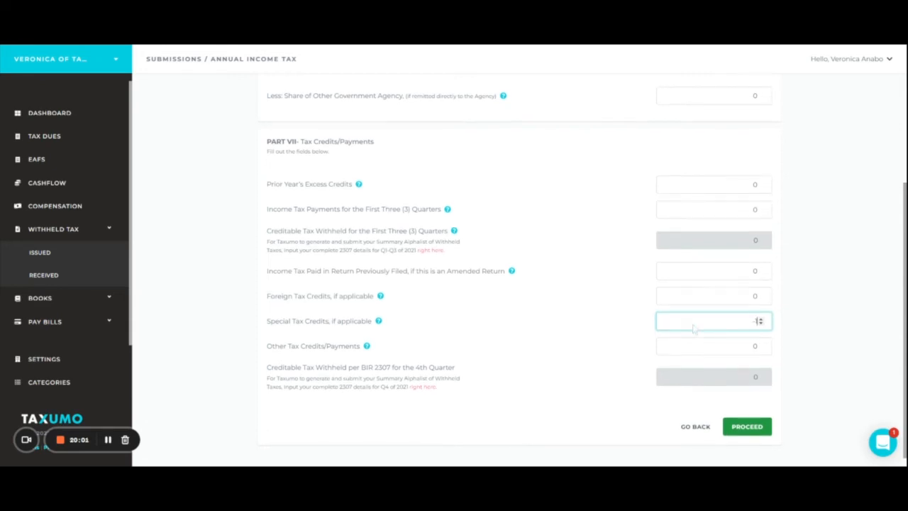
{"action": "left_click", "coordinate": [683, 353]}
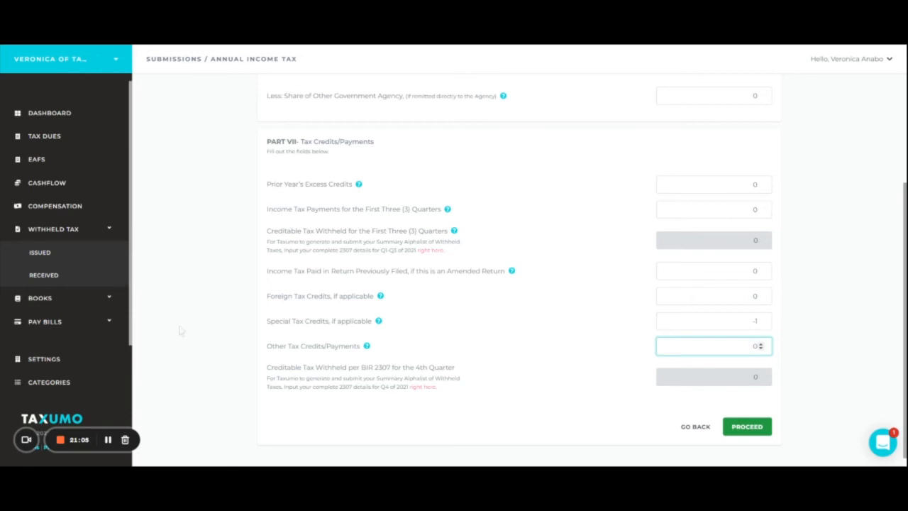
{"action": "left_click", "coordinate": [746, 424]}
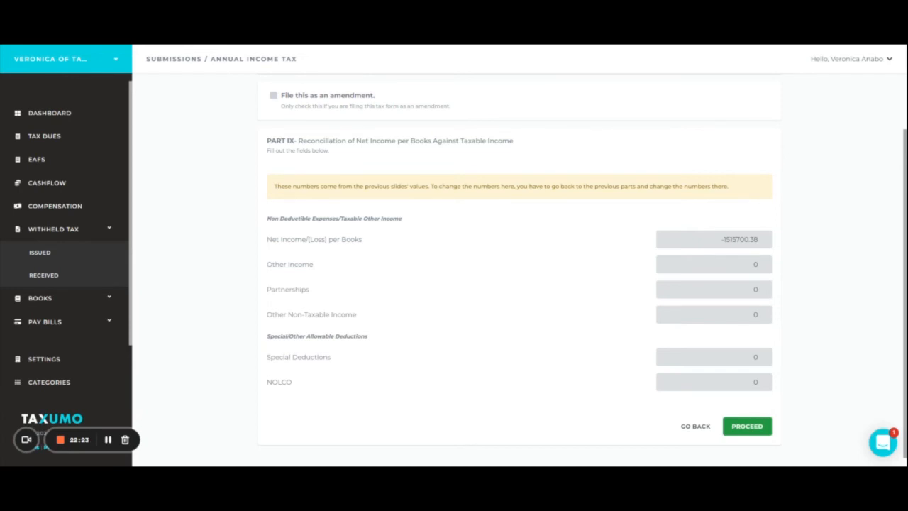
{"action": "left_click", "coordinate": [746, 426]}
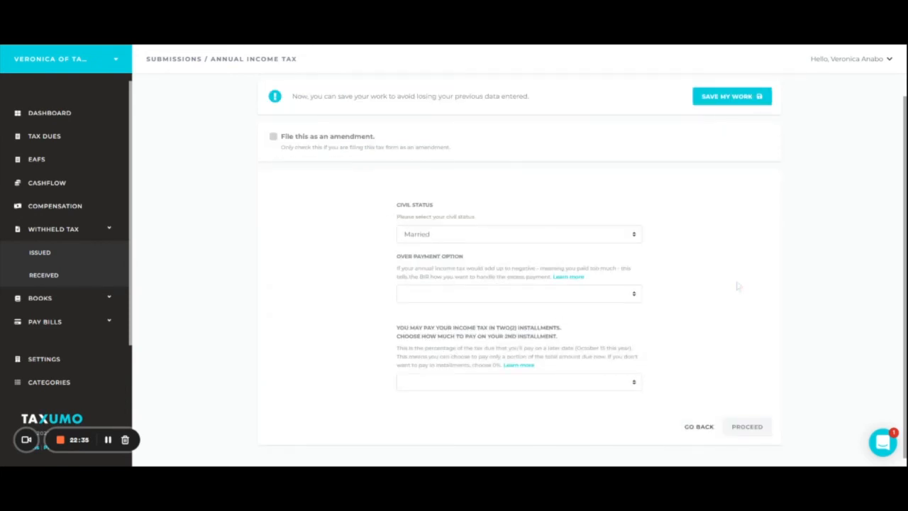
Keep the civil status as Married and set the overpayment option to be carried over as tax credit for next year/quarter.
{"action": "left_click", "coordinate": [636, 236]}
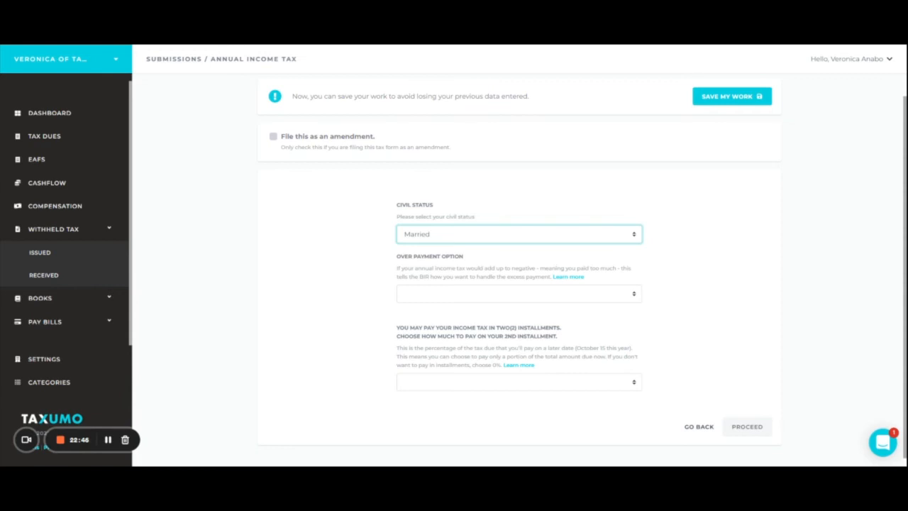
{"action": "left_click", "coordinate": [745, 269]}
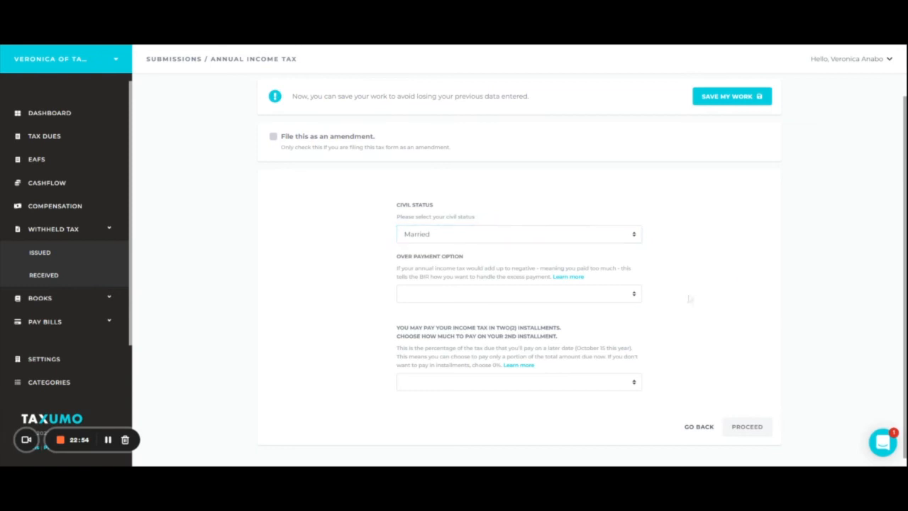
{"action": "left_click", "coordinate": [633, 296]}
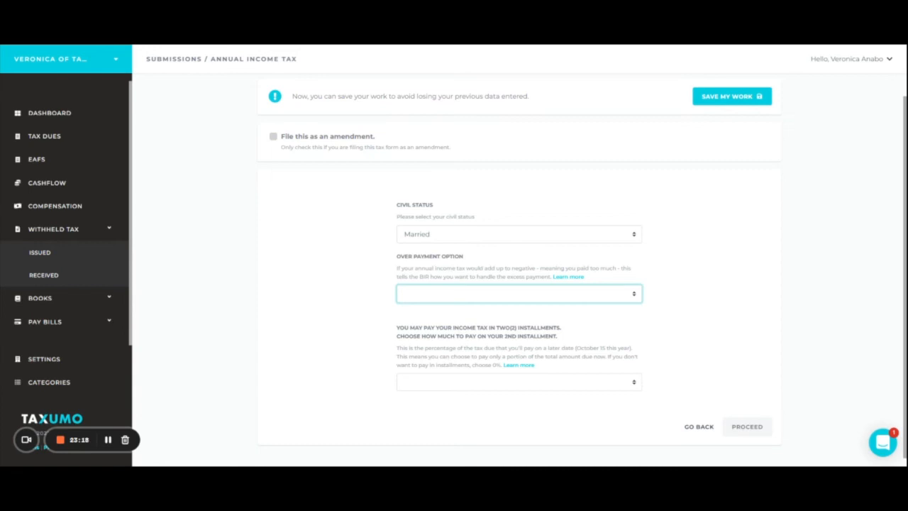
{"action": "key", "text": "Down"}
{"action": "key", "text": "Return"}
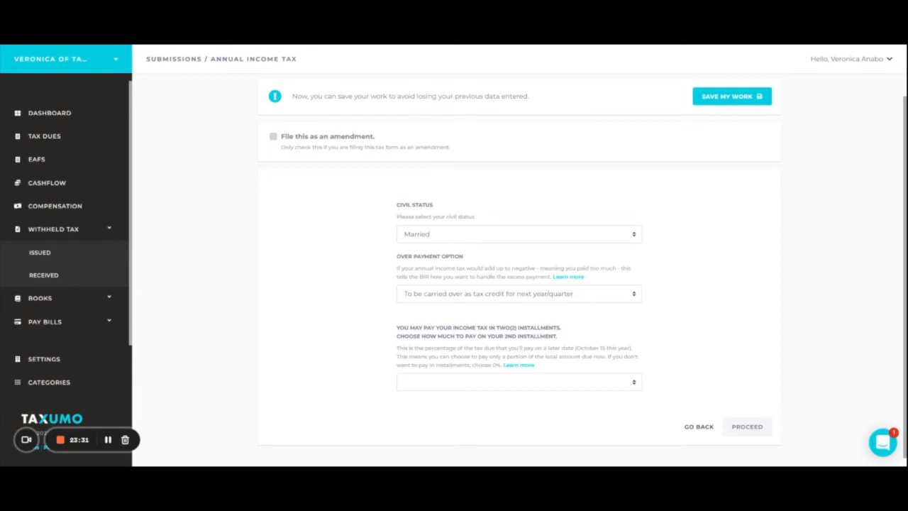
Set the second installment percentage to 0% and proceed to the 1701 return summary.
{"action": "left_click", "coordinate": [631, 388]}
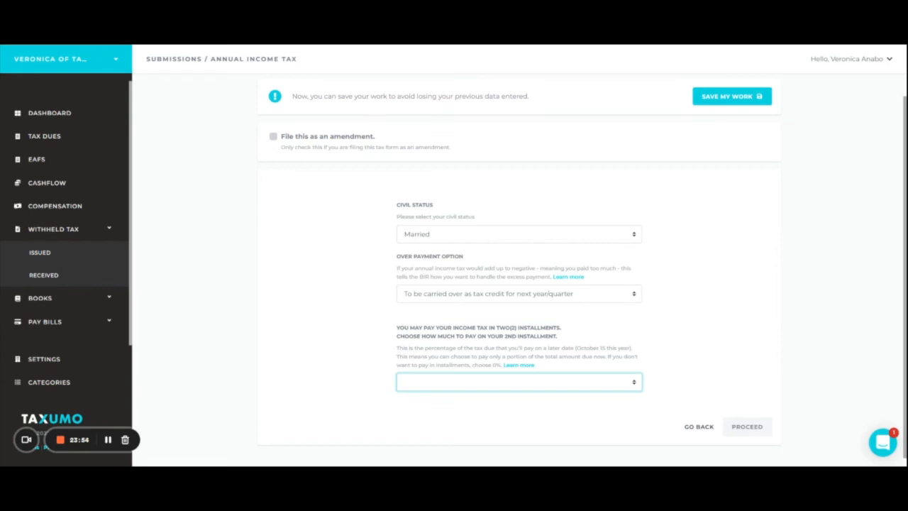
{"action": "left_click", "coordinate": [454, 395]}
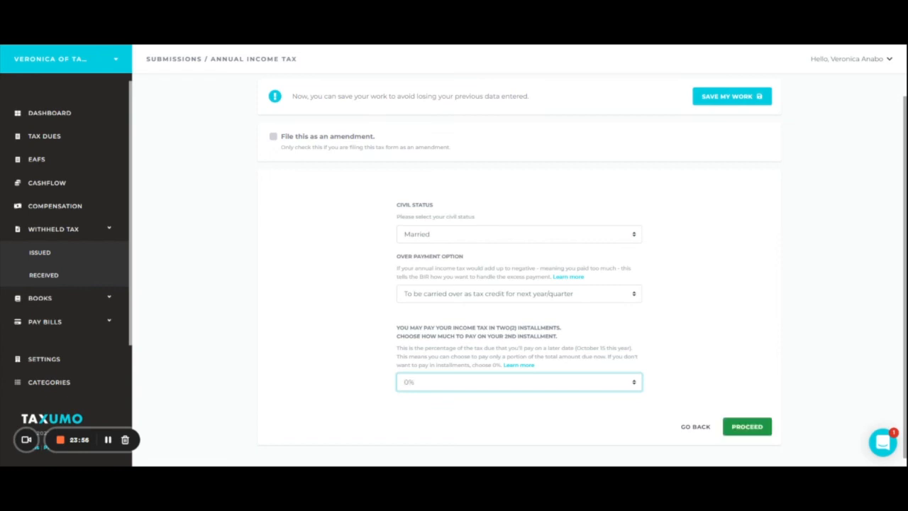
{"action": "left_click", "coordinate": [748, 427]}
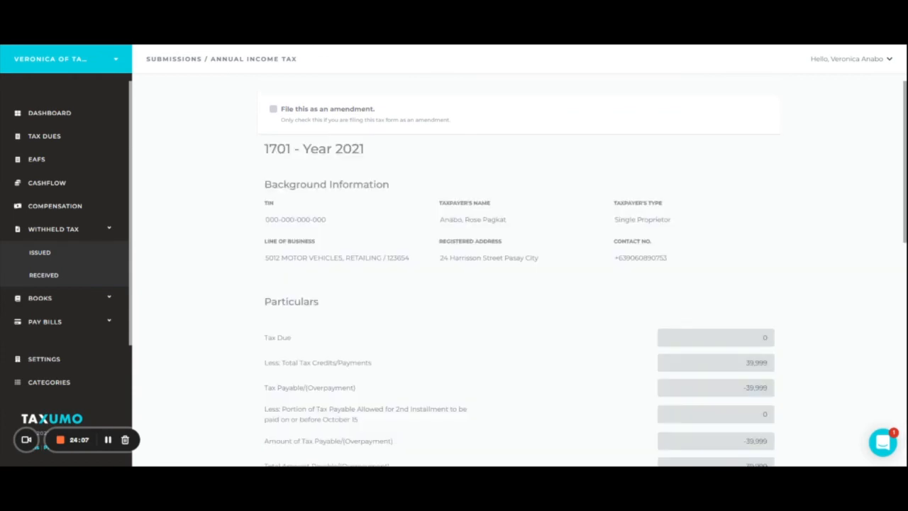
Review the return's form type, year and background information, including the TIN, taxpayer's name, registered address and line of business.
{"action": "scroll", "coordinate": [591, 295], "scroll_direction": "down", "scroll_amount": 3}
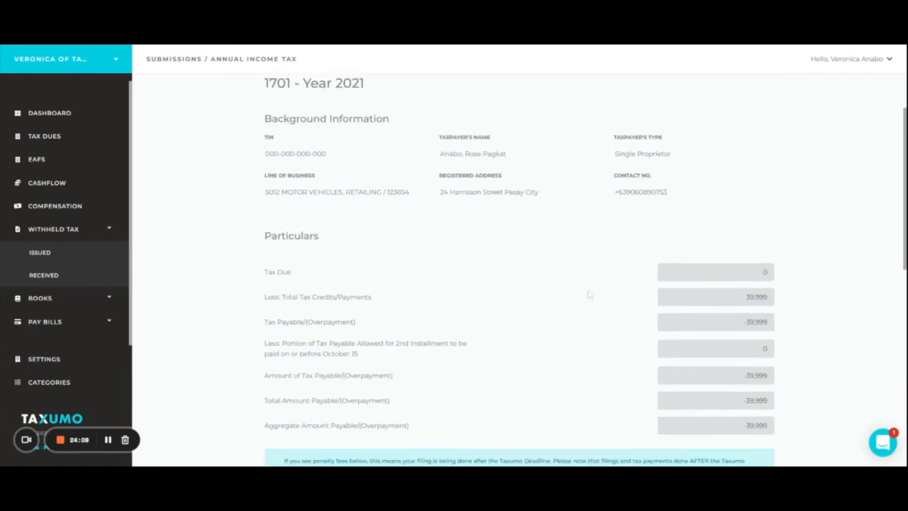
{"action": "scroll", "coordinate": [588, 294], "scroll_direction": "down", "scroll_amount": 3}
{"action": "scroll", "coordinate": [589, 295], "scroll_direction": "up", "scroll_amount": 6}
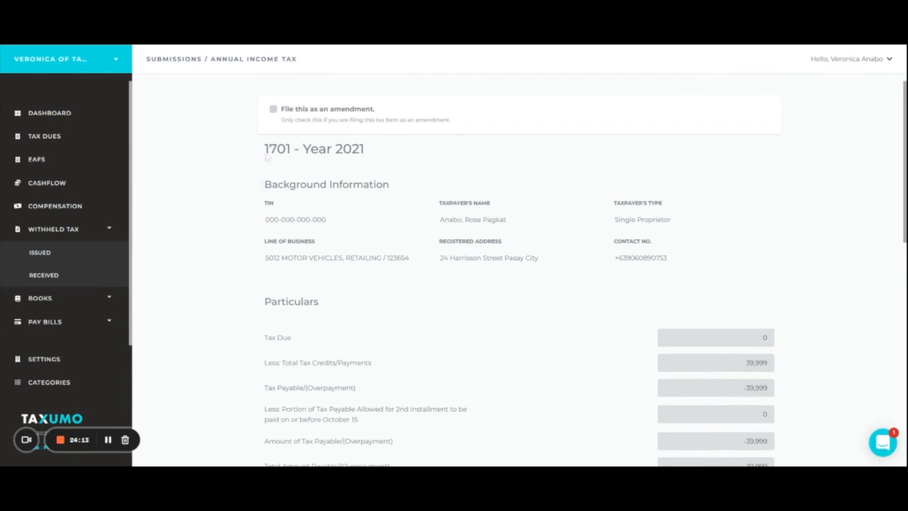
{"action": "left_click_drag", "start_coordinate": [266, 157], "coordinate": [367, 157]}
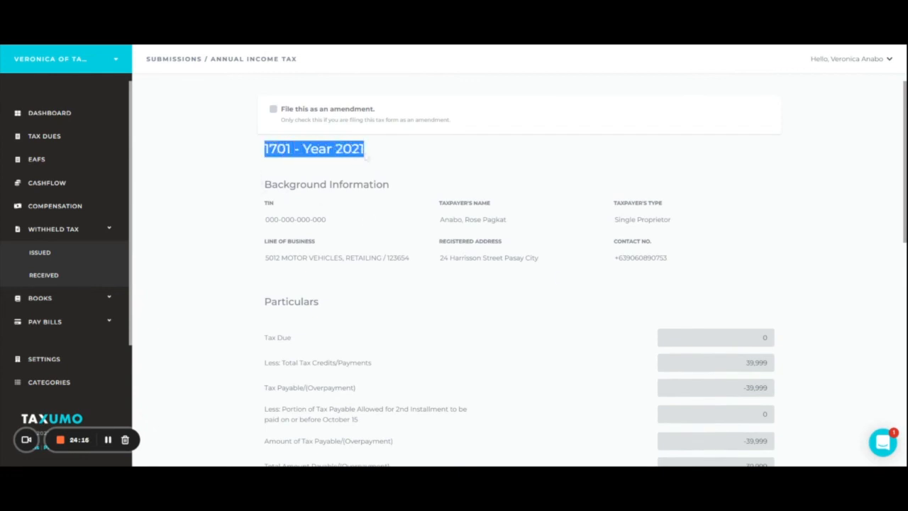
{"action": "left_click", "coordinate": [261, 190]}
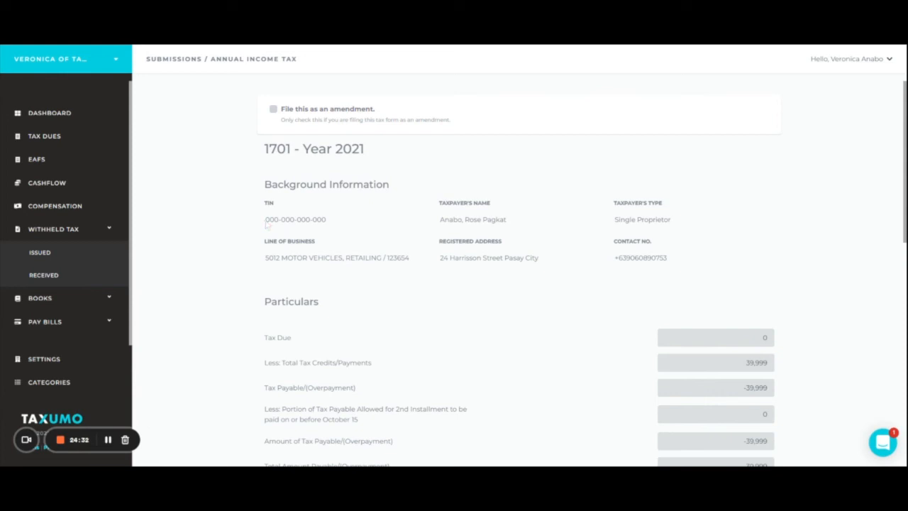
{"action": "left_click_drag", "start_coordinate": [265, 224], "coordinate": [326, 220]}
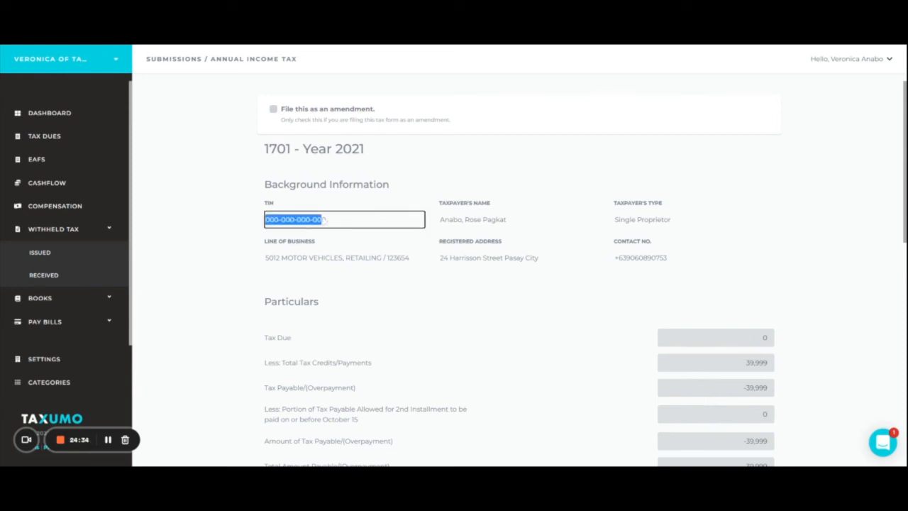
{"action": "left_click", "coordinate": [444, 224]}
{"action": "left_click", "coordinate": [443, 265]}
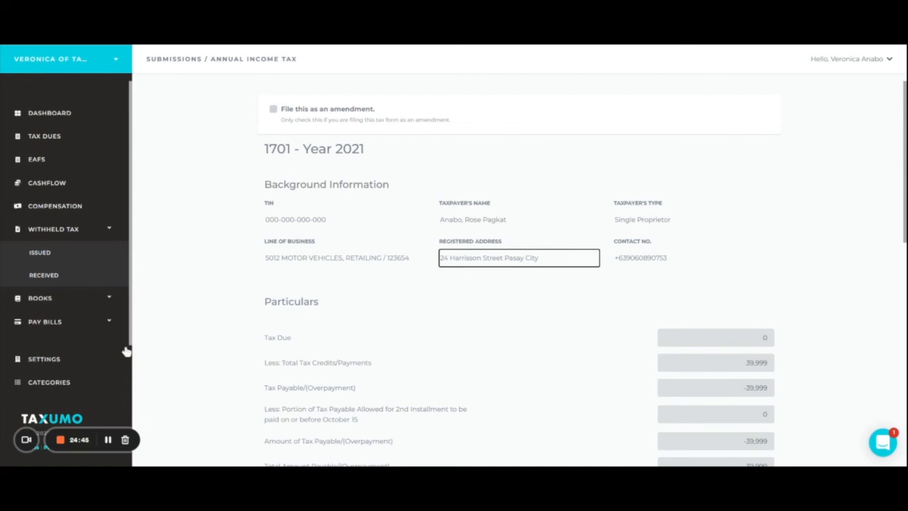
{"action": "left_click", "coordinate": [256, 260]}
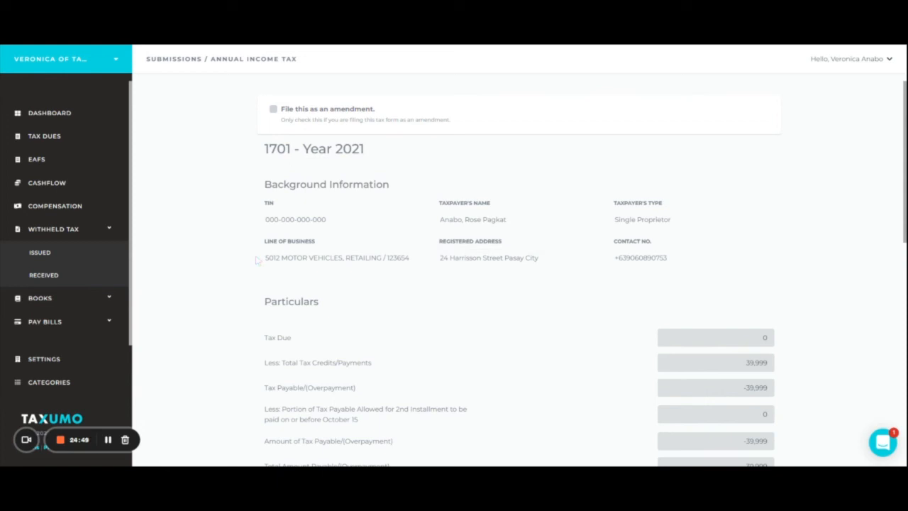
{"action": "scroll", "coordinate": [257, 260], "scroll_direction": "down", "scroll_amount": 3}
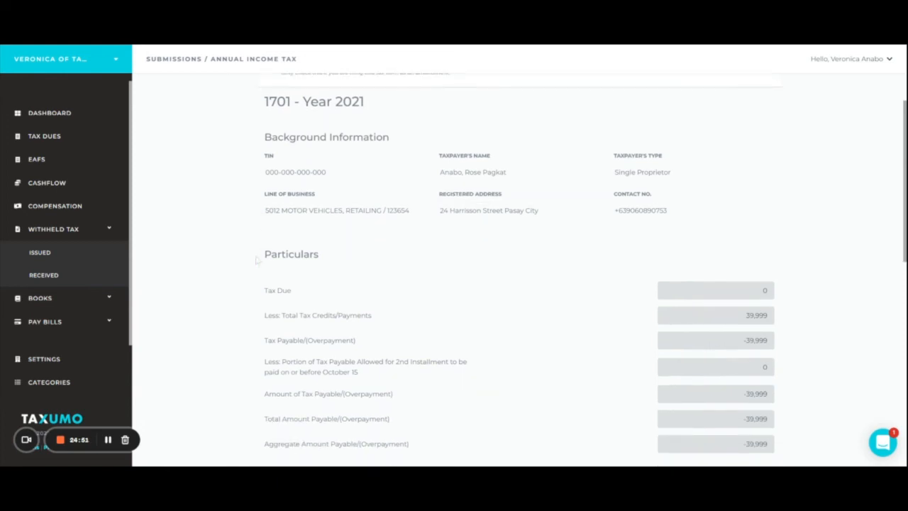
{"action": "scroll", "coordinate": [257, 260], "scroll_direction": "up", "scroll_amount": 3}
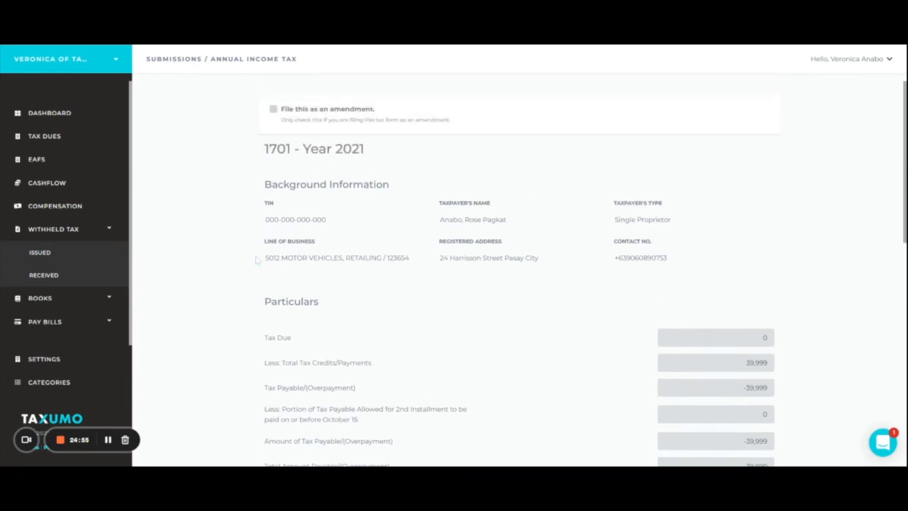
Examine the Particulars from Tax Due to Aggregate Amount Payable and the penalty section with surcharge, interest and compromise.
{"action": "scroll", "coordinate": [256, 261], "scroll_direction": "down", "scroll_amount": 2}
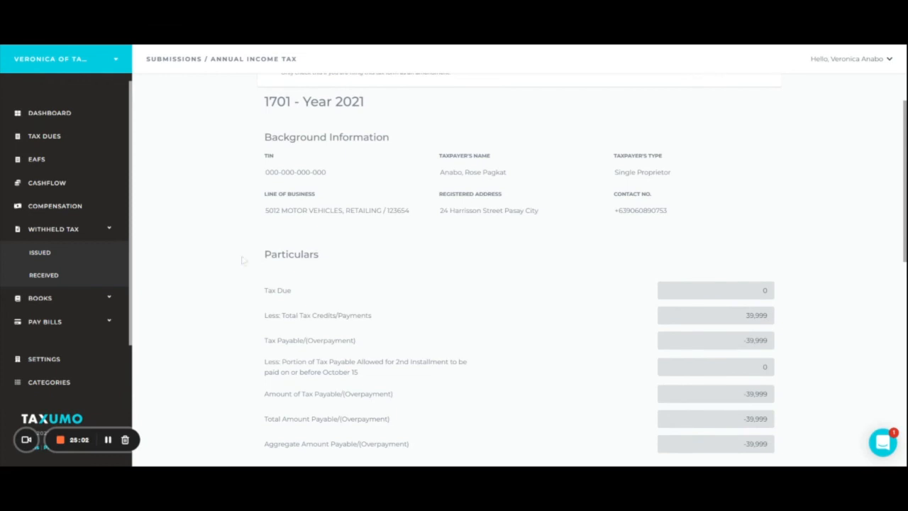
{"action": "scroll", "coordinate": [242, 260], "scroll_direction": "down", "scroll_amount": 3}
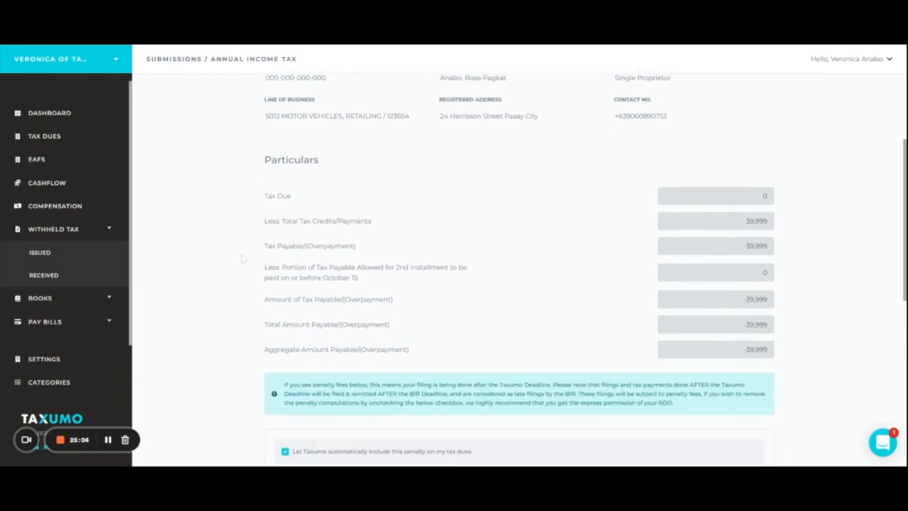
{"action": "scroll", "coordinate": [241, 260], "scroll_direction": "down", "scroll_amount": 3}
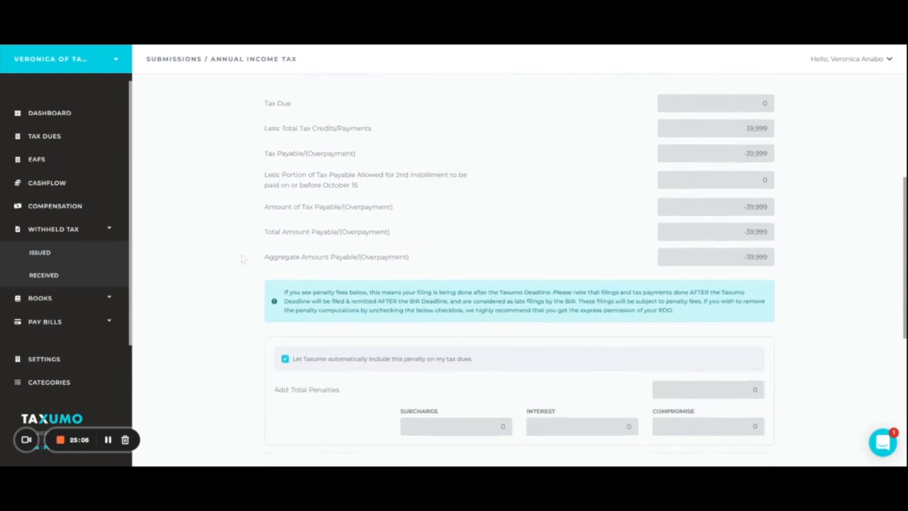
{"action": "scroll", "coordinate": [241, 260], "scroll_direction": "up", "scroll_amount": 2}
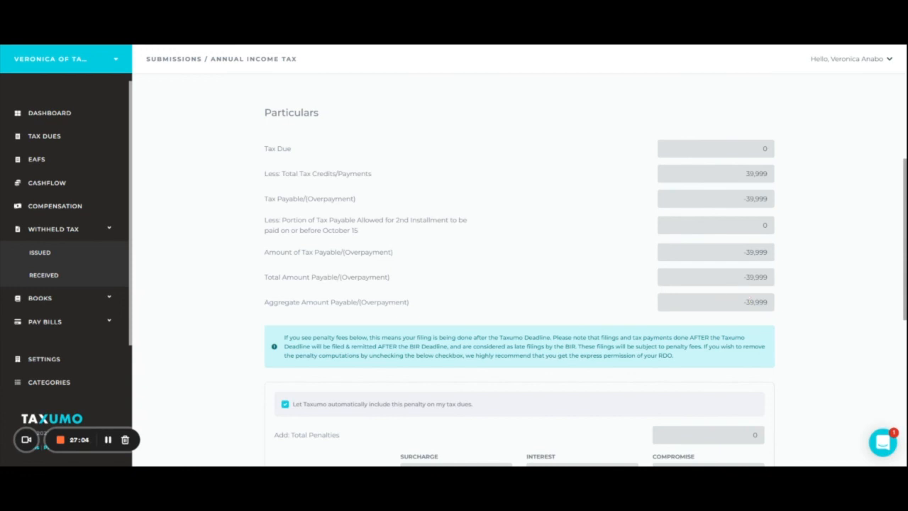
{"action": "scroll", "coordinate": [718, 302], "scroll_direction": "down", "scroll_amount": 2}
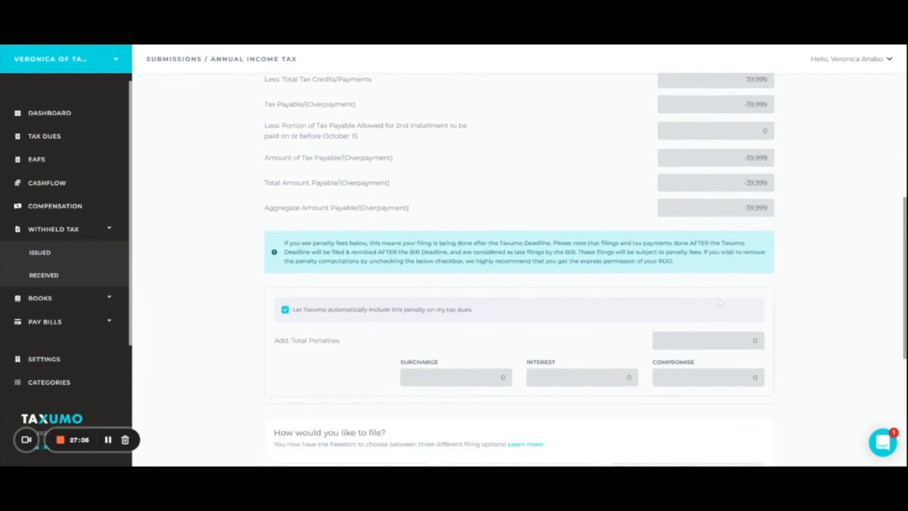
{"action": "scroll", "coordinate": [719, 302], "scroll_direction": "down", "scroll_amount": 1}
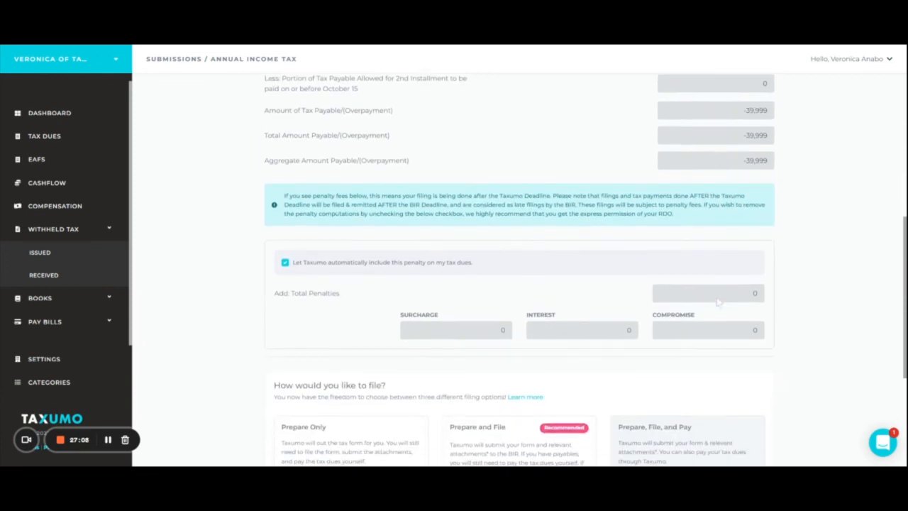
{"action": "scroll", "coordinate": [798, 257], "scroll_direction": "up", "scroll_amount": 1}
Choose Prepare and File as the filing option and proceed with the return.
{"action": "scroll", "coordinate": [799, 256], "scroll_direction": "down", "scroll_amount": 5}
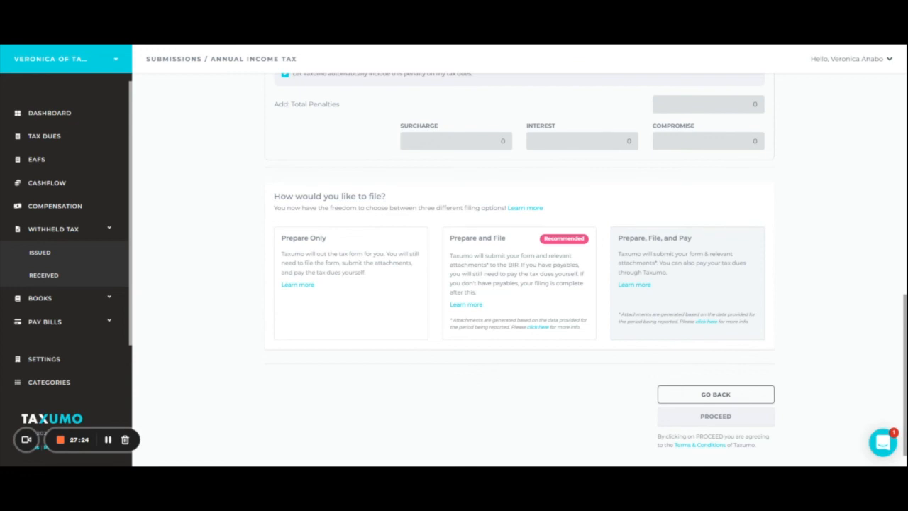
{"action": "left_click", "coordinate": [347, 298]}
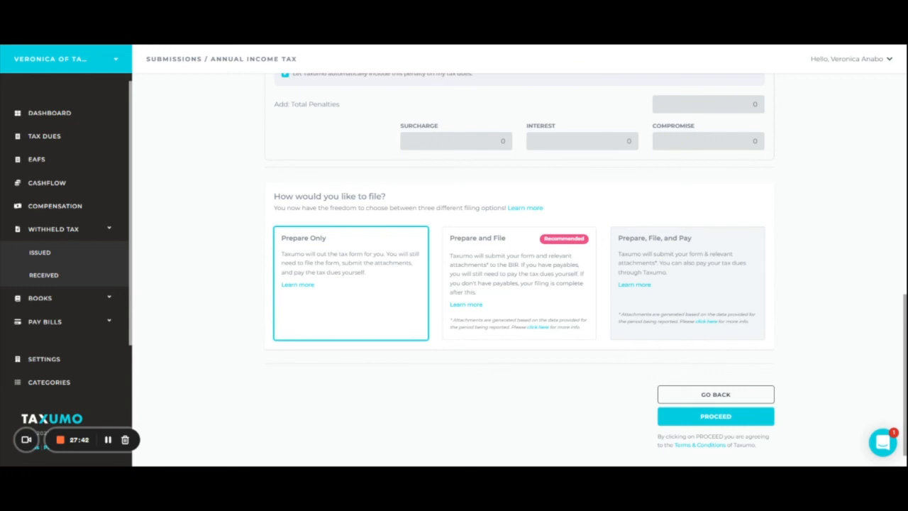
{"action": "left_click", "coordinate": [513, 303]}
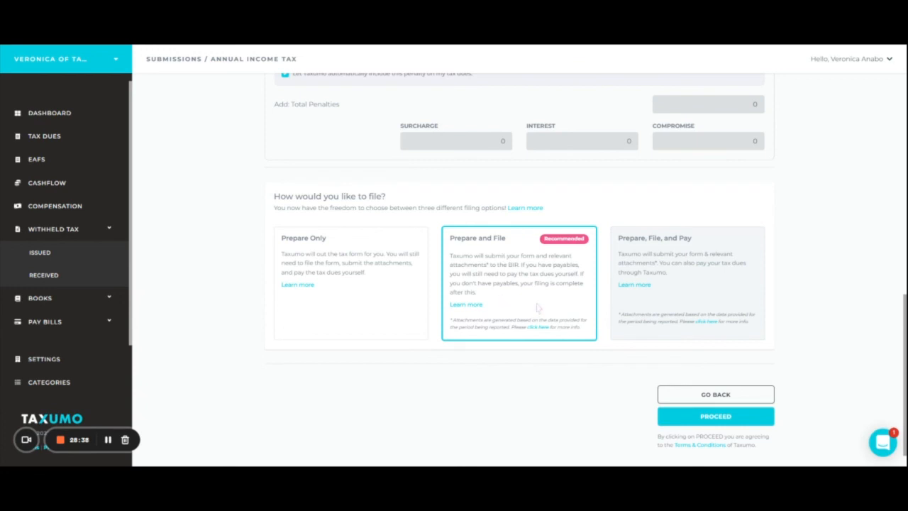
{"action": "left_click", "coordinate": [690, 418]}
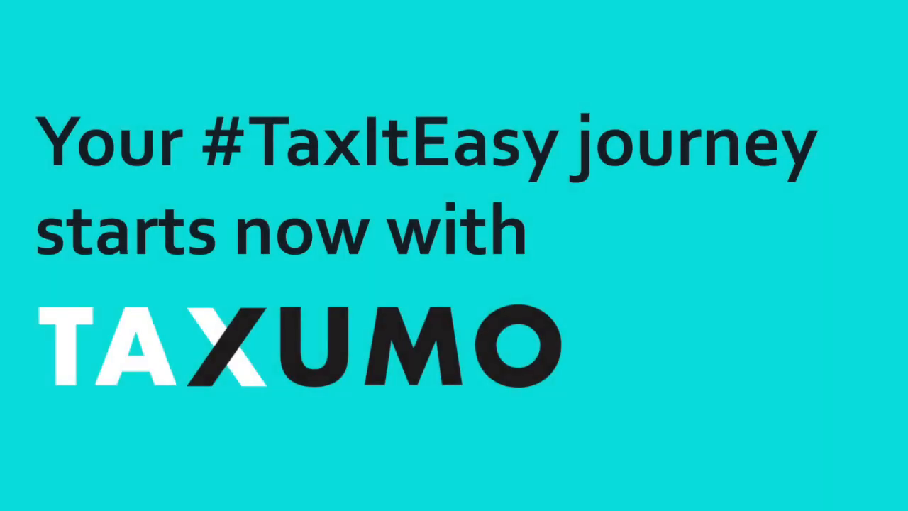